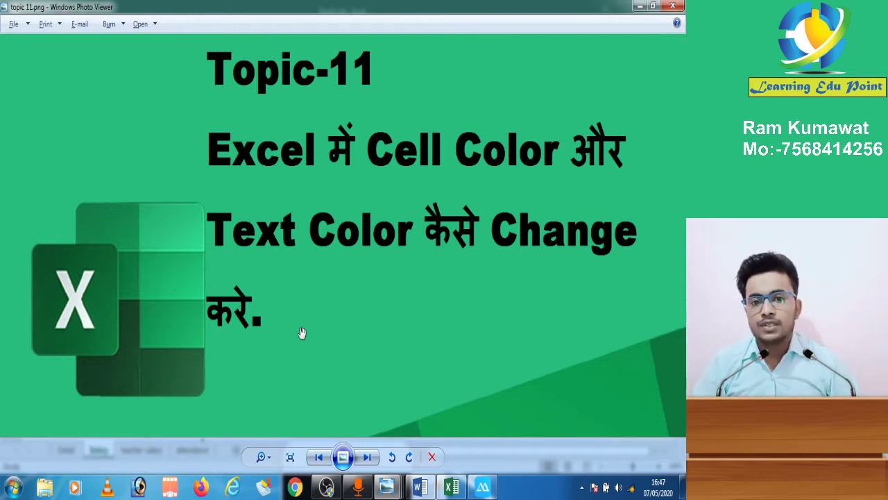
Bring the Salary Sheet workbook forward and step through the salary figures around cell H5
click(453, 487)
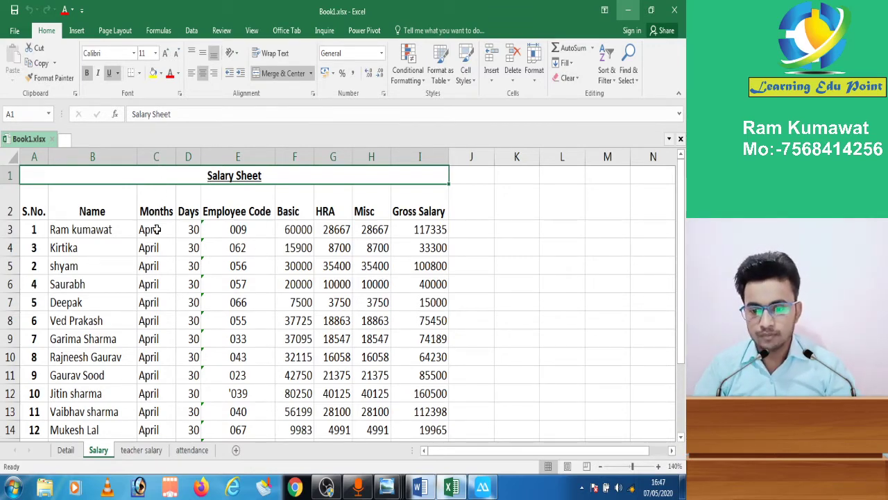
click(378, 261)
key(Down)
key(Down)
key(Right)
key(Up)
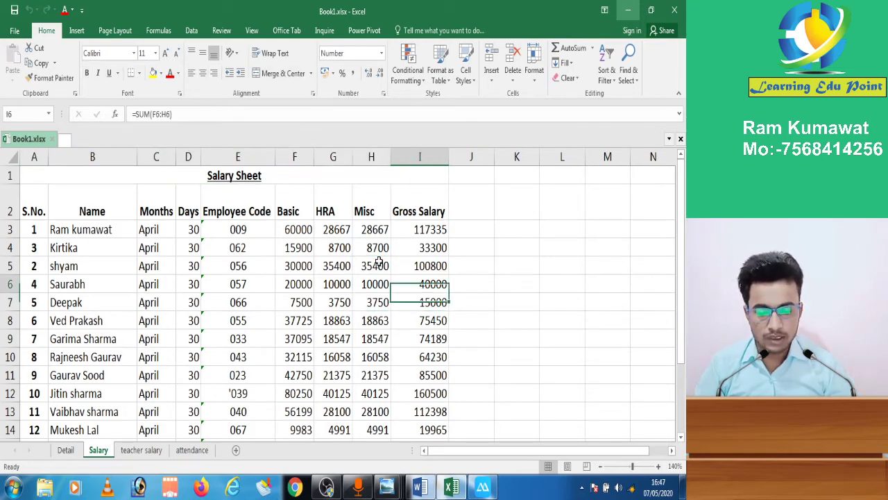
key(Up)
key(Up)
key(Left)
key(Left)
key(Left)
key(Down)
key(Down)
key(Down)
key(Down)
key(Right)
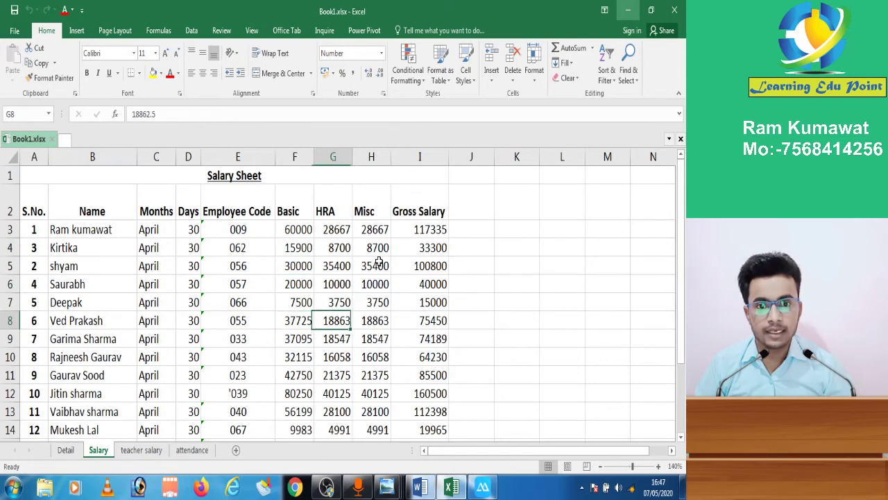
key(Right)
key(Up)
key(Up)
key(Up)
key(Up)
key(Up)
key(Up)
key(Up)
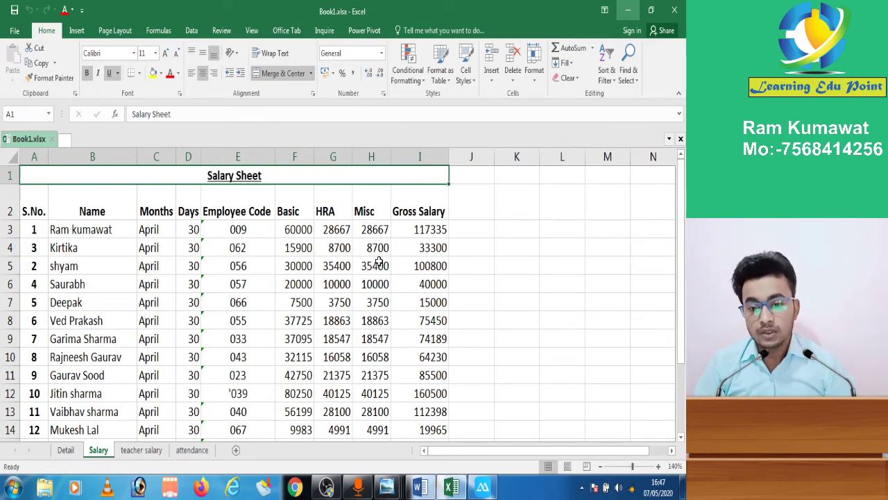
key(Down)
key(Right)
key(Up)
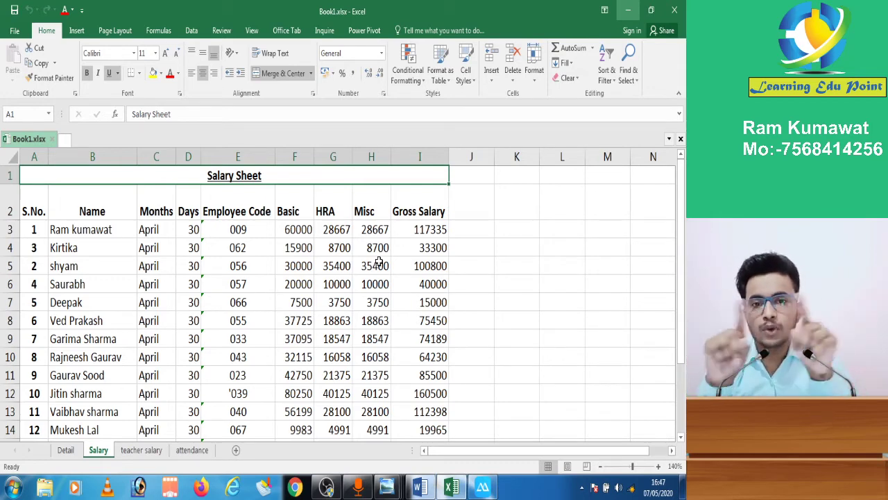
Move among the HRA, Basic and Gross Salary header cells and preview the F2:I2 header selection
key(Right)
key(Down)
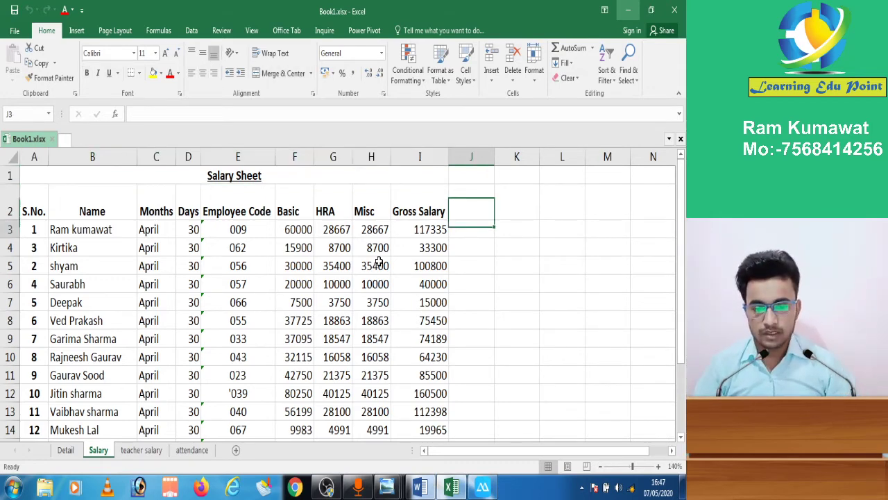
key(Down)
key(Left)
key(Left)
key(Up)
key(Up)
key(Down)
key(Right)
key(Down)
key(Left)
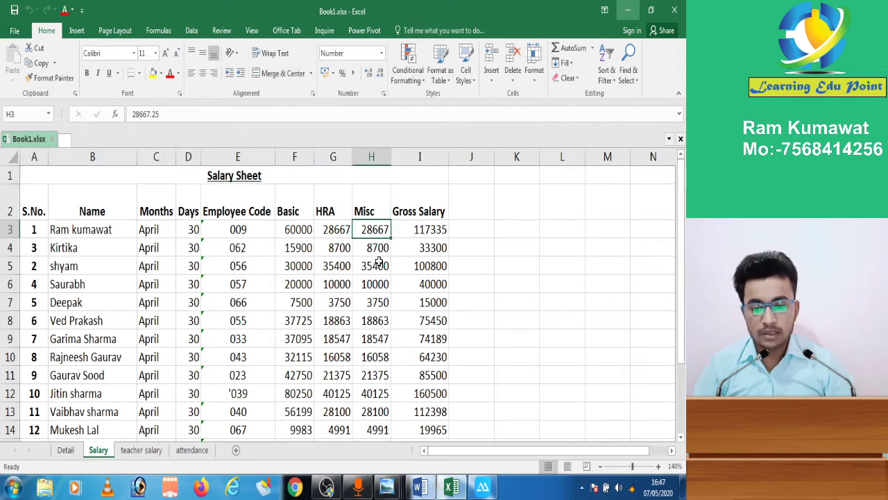
key(Up)
key(Left)
key(Down)
key(Up)
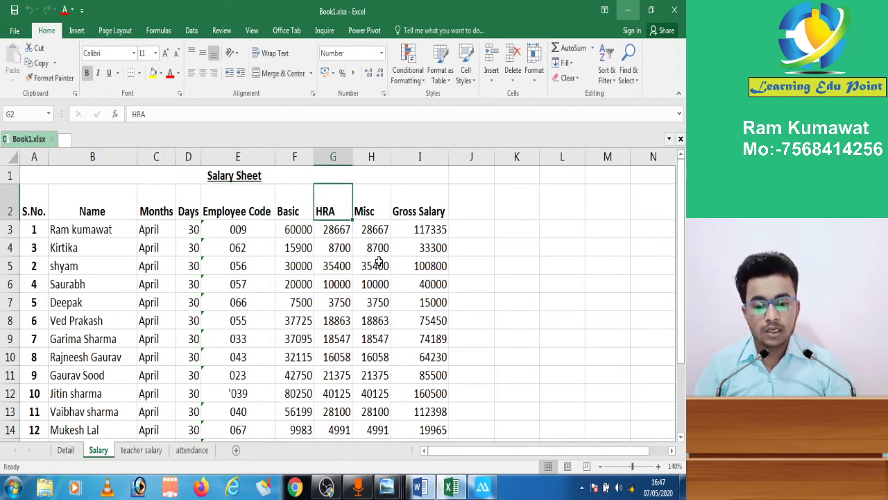
key(Left)
key(shift+Right)
key(shift+Right)
key(shift+Right)
key(shift+Right)
key(shift+Left)
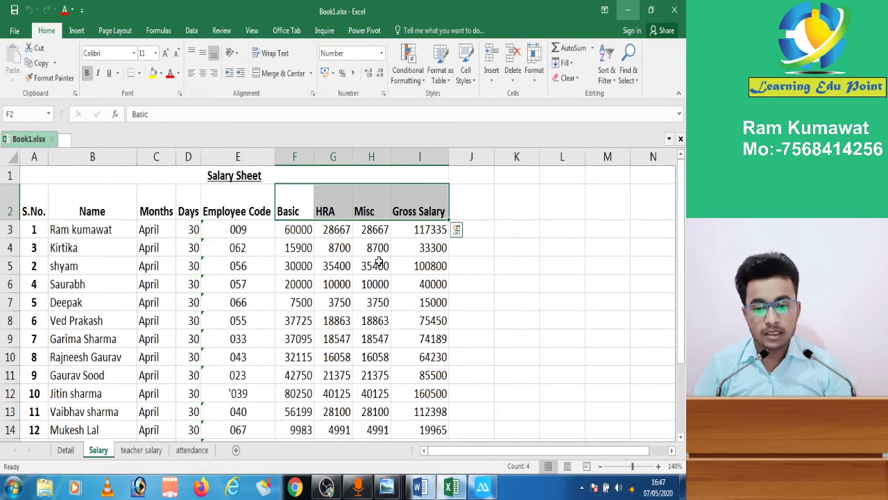
Review the Months, Days and Name headers, the serial numbers, the totals row, then return to A1
key(Left)
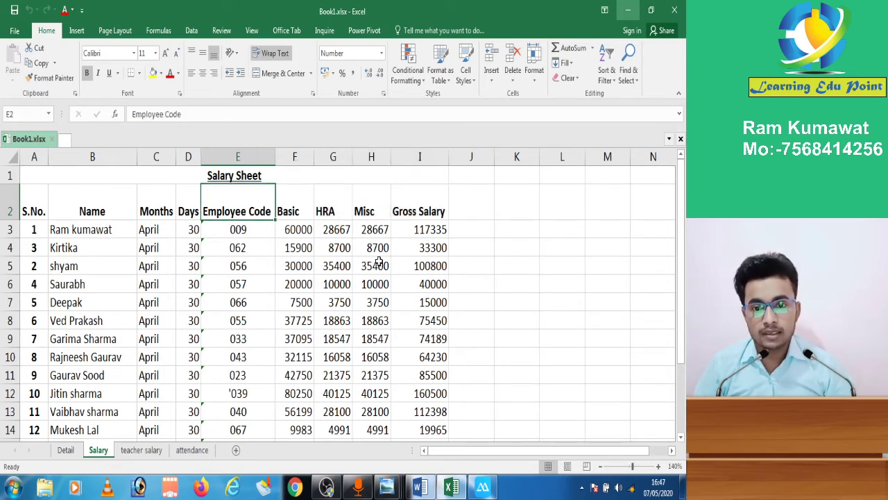
key(Left)
key(Left)
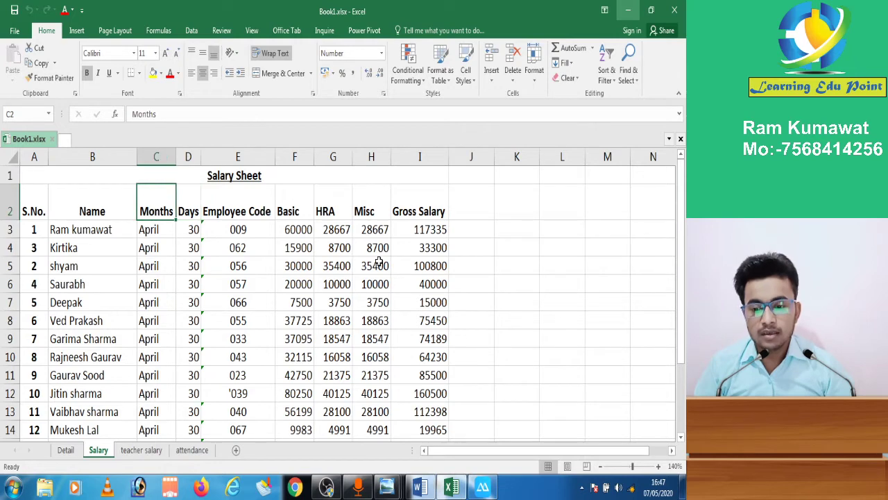
key(shift+Right)
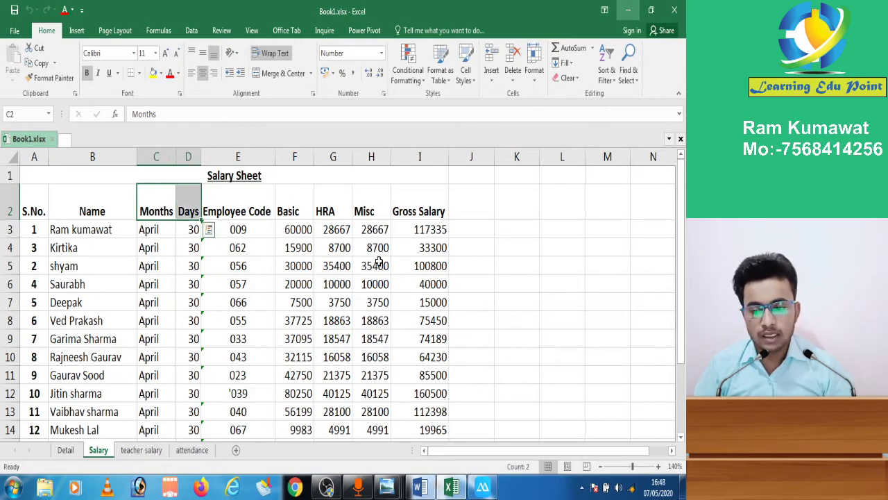
key(Left)
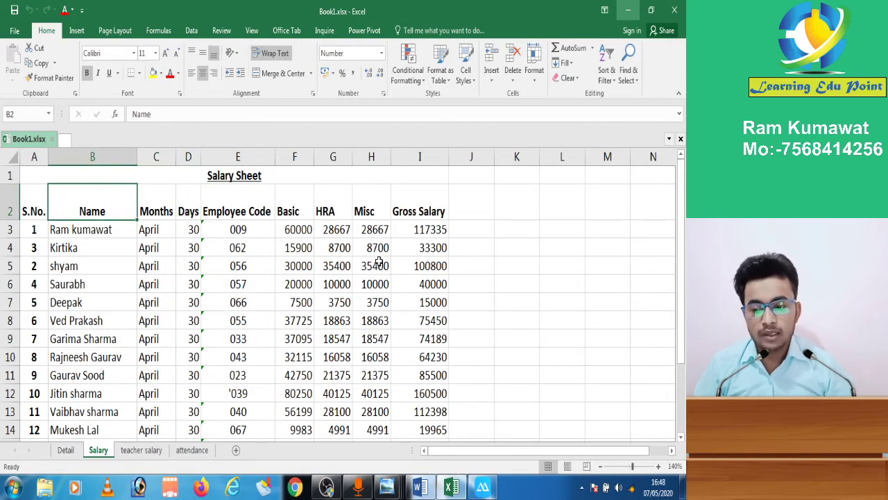
key(Left)
key(Up)
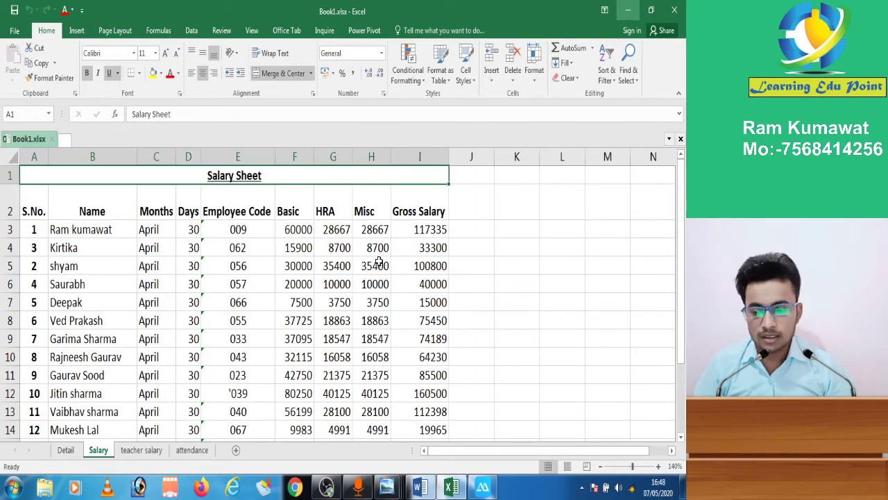
key(Down)
key(Down)
key(Down)
key(Down)
key(Down)
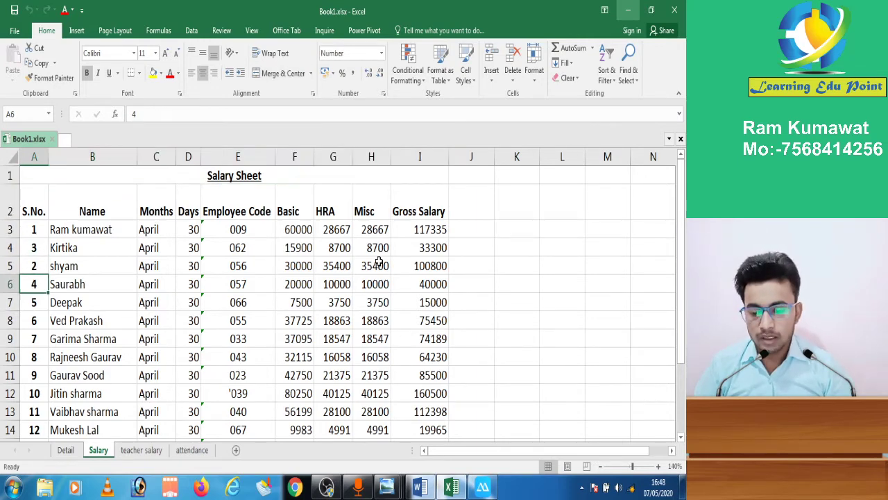
key(ctrl+Down)
key(Page_Down)
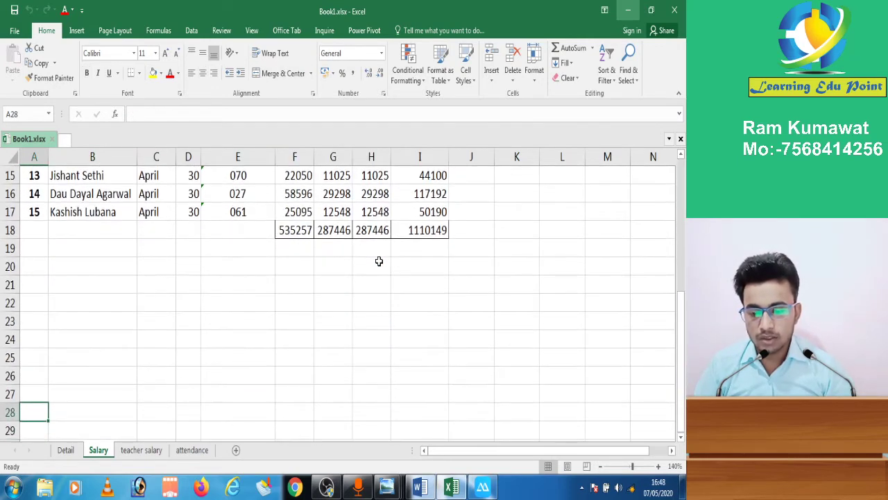
key(Up)
key(Up)
key(Up)
key(Up)
key(Up)
key(Up)
key(Right)
key(Down)
key(Down)
key(Down)
key(Down)
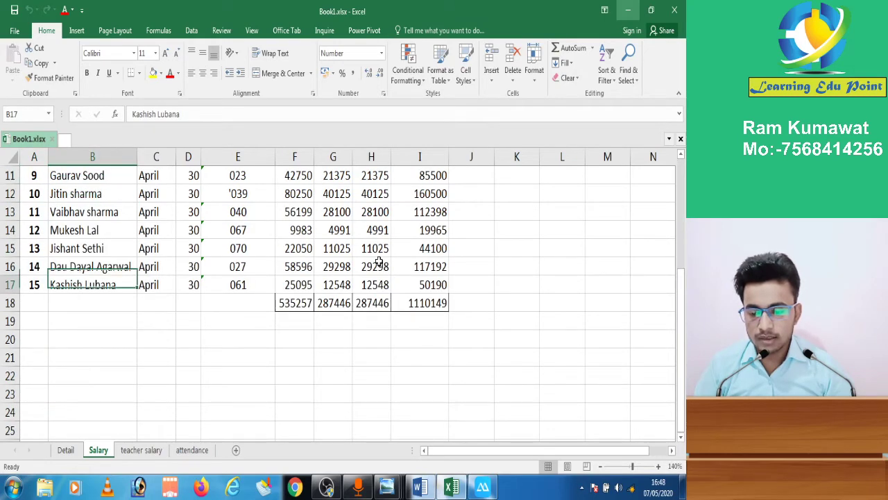
key(Down)
key(Up)
key(Up)
key(ctrl+Home)
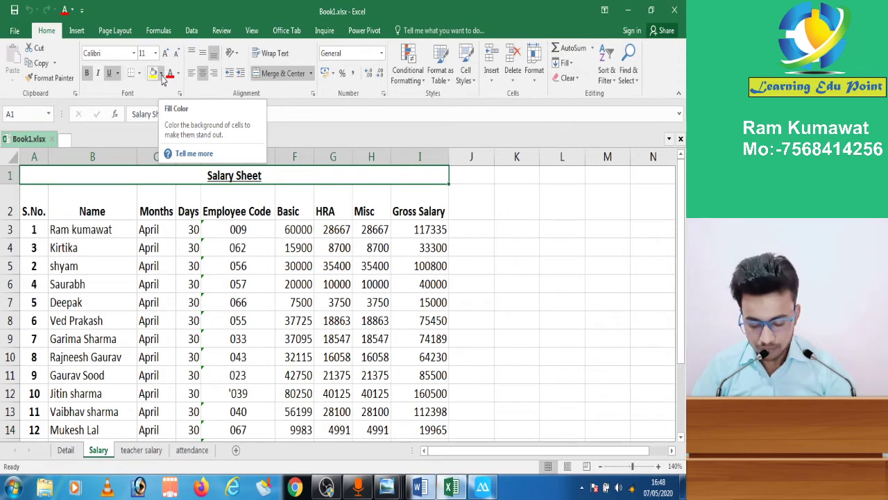
Show the Fill Color palette for the merged 'Salary Sheet' title cell A1
click(161, 74)
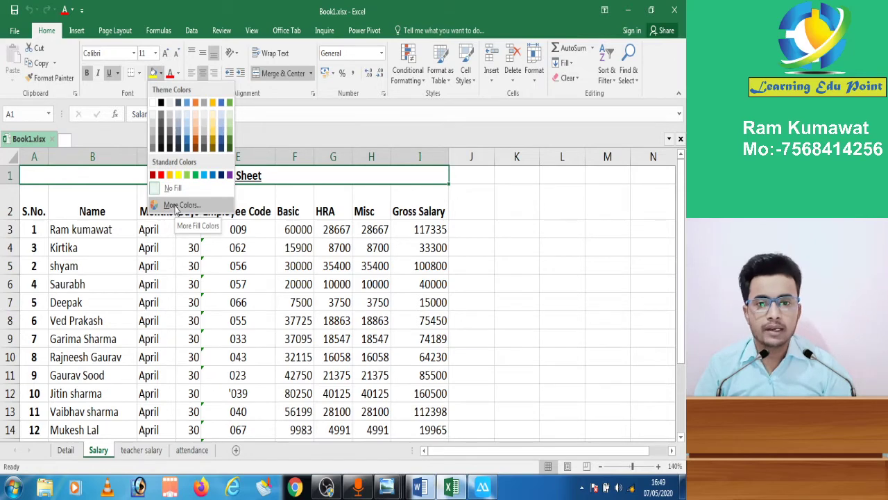
In More Colors, try several Standard shades before settling on a pink-red hexagon
click(175, 206)
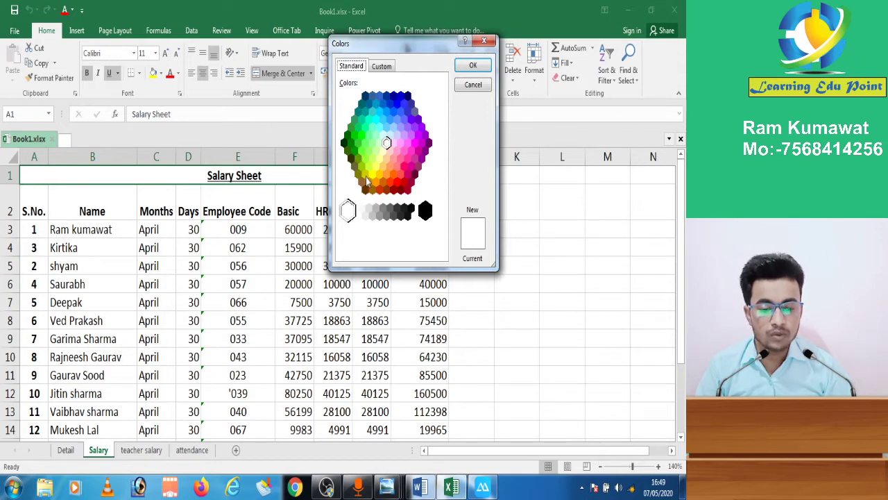
click(378, 115)
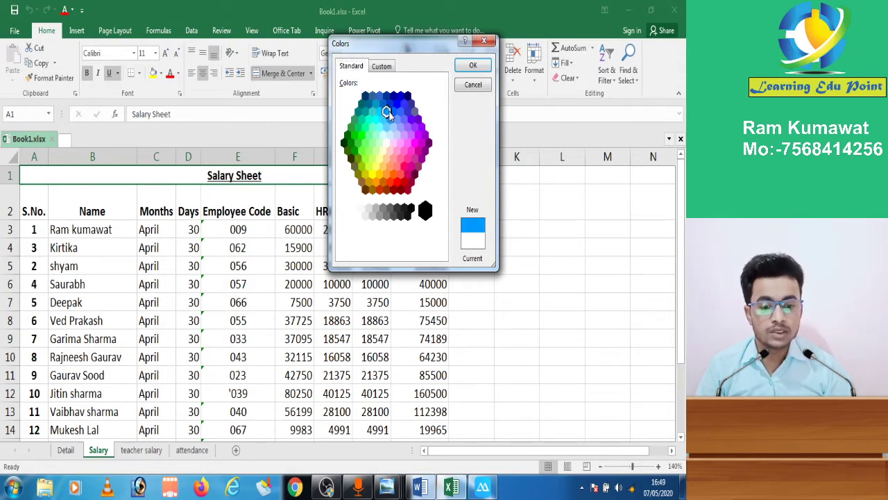
click(397, 136)
click(375, 151)
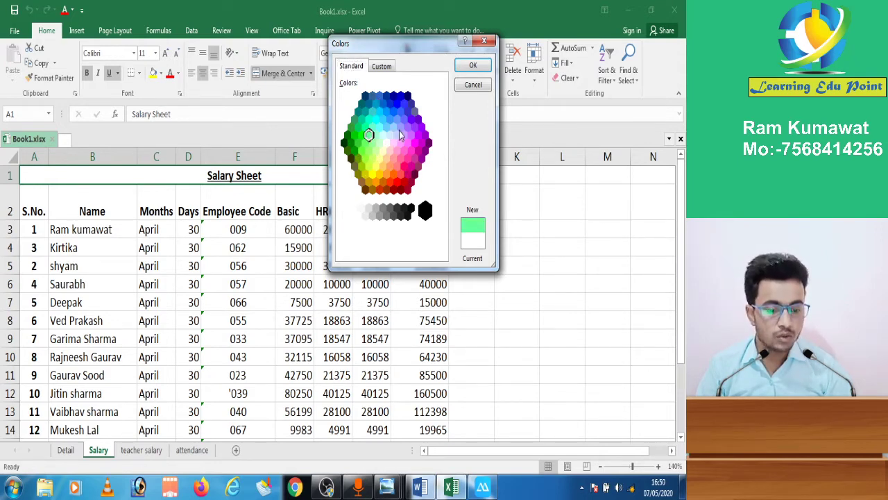
click(397, 135)
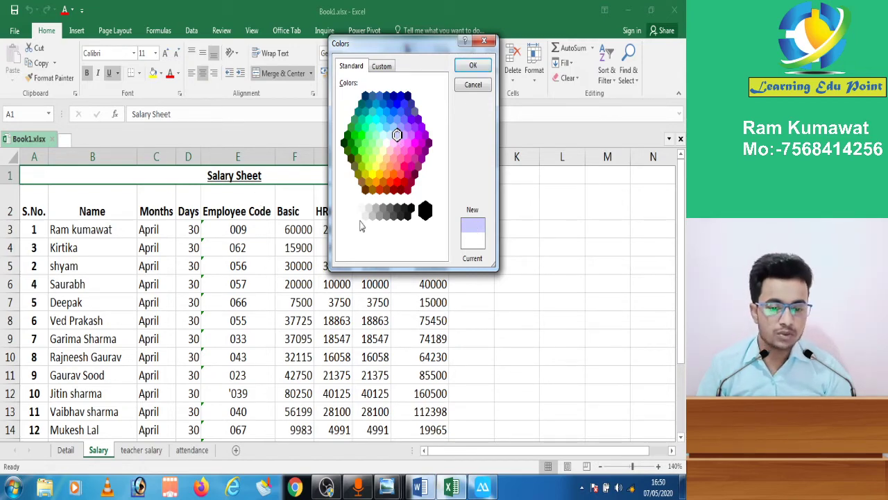
click(373, 161)
click(417, 149)
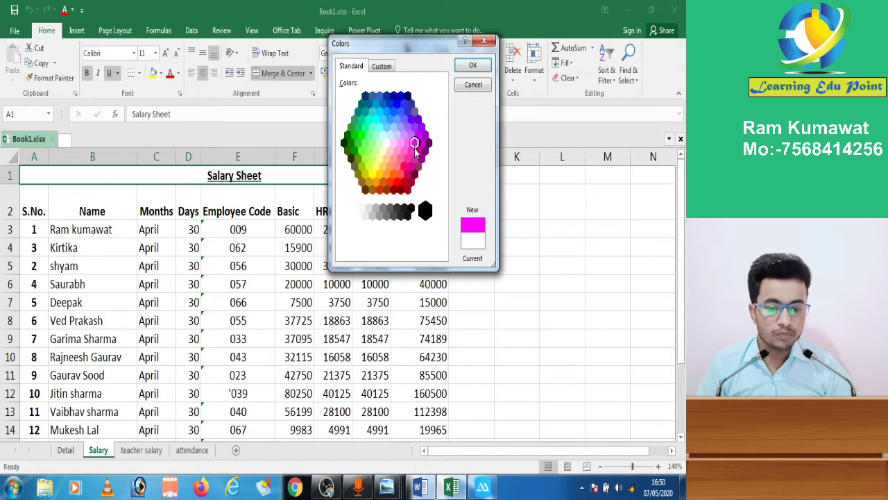
click(404, 169)
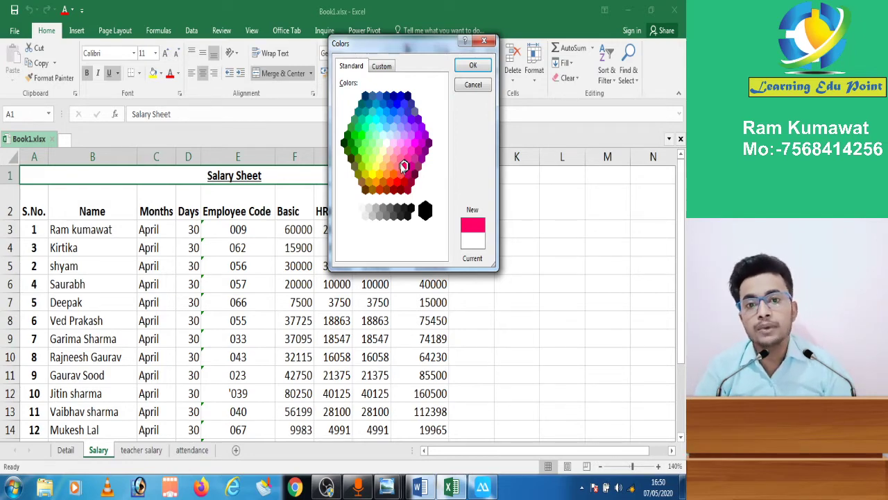
Fill the title row with a custom light aqua colour (RGB 162, 242, 244)
click(381, 67)
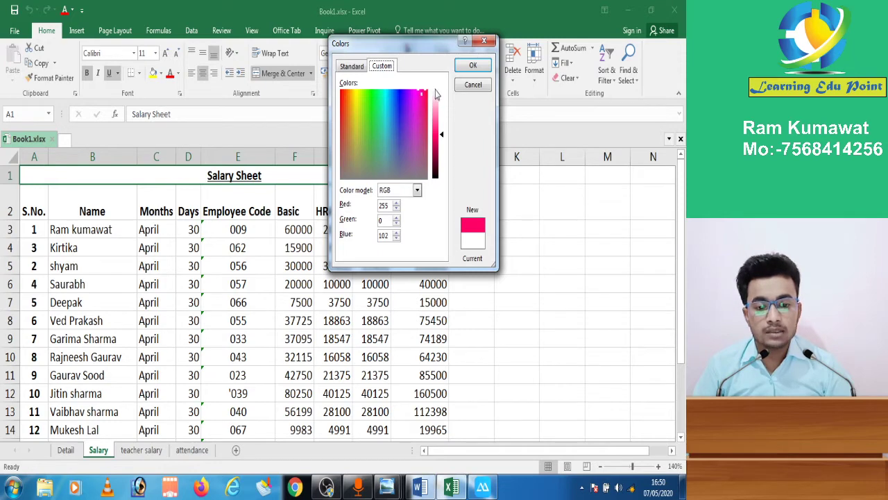
drag(422, 96, 386, 138)
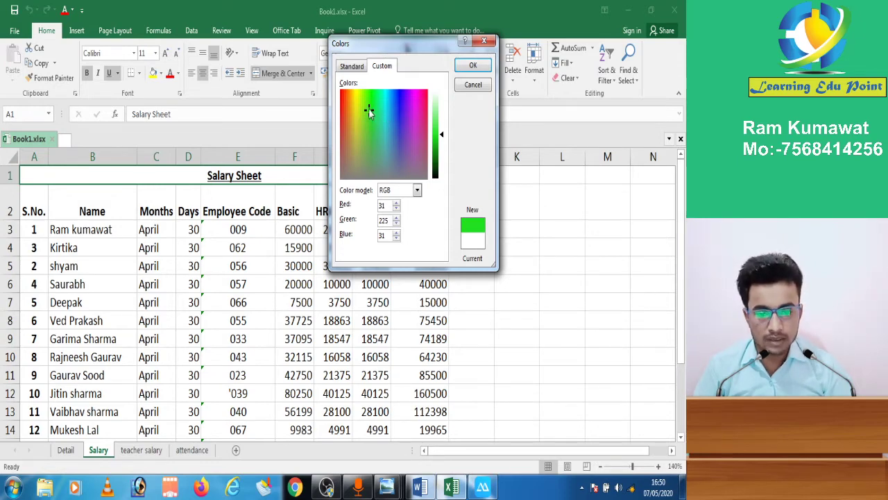
mouse_move(369, 109)
mouse_down()
mouse_move(348, 109)
mouse_move(384, 109)
mouse_up()
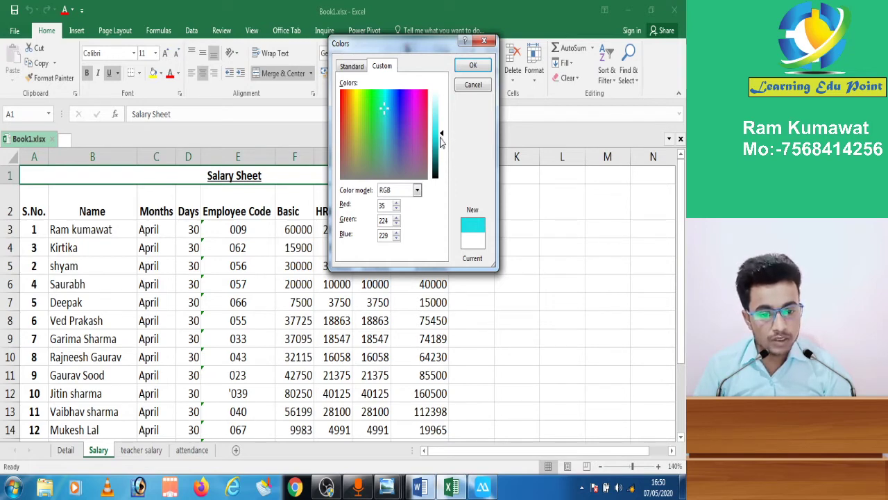
drag(443, 136, 444, 116)
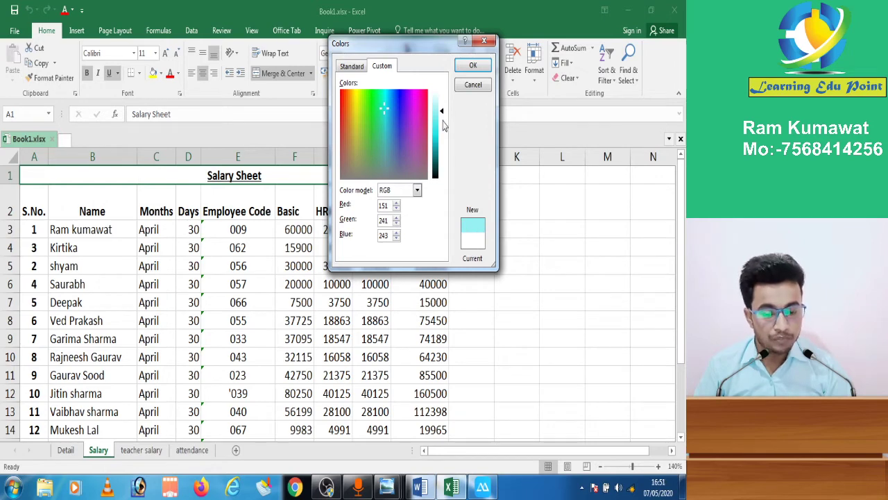
mouse_move(442, 117)
mouse_down()
mouse_move(442, 143)
mouse_move(448, 114)
mouse_up()
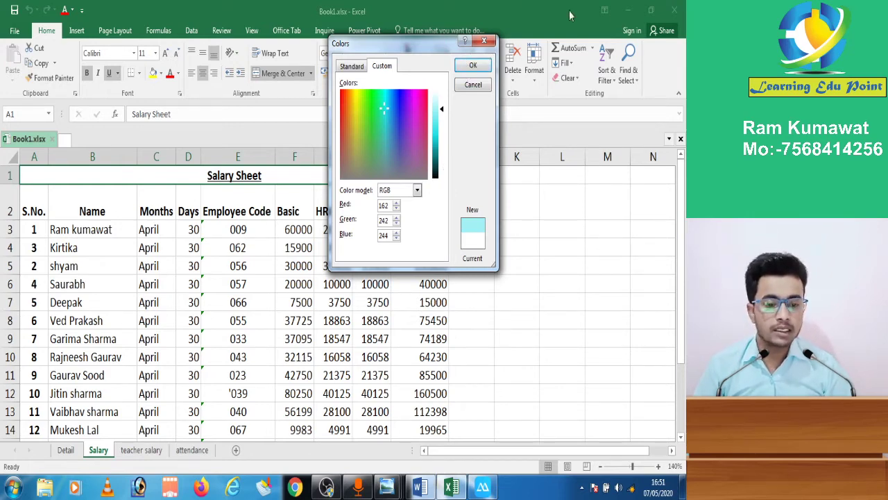
click(472, 65)
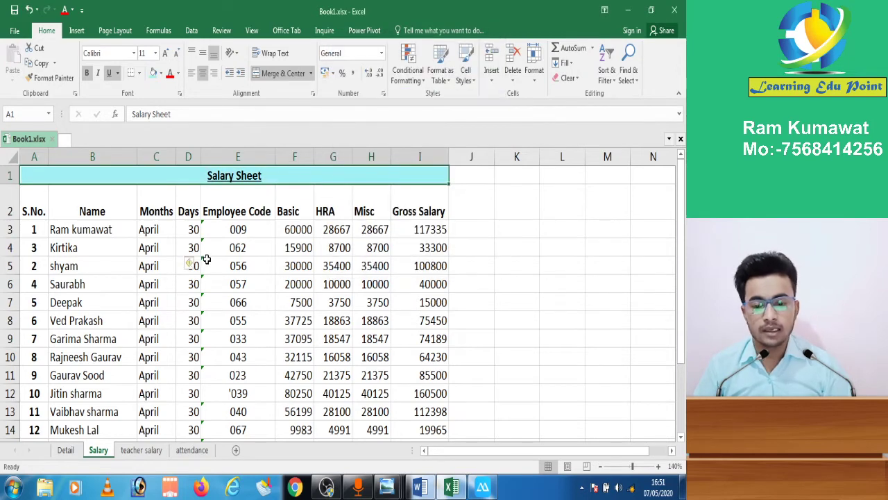
Edit the employee code in E5, then select the Basic through Gross Salary headers
double_click(227, 263)
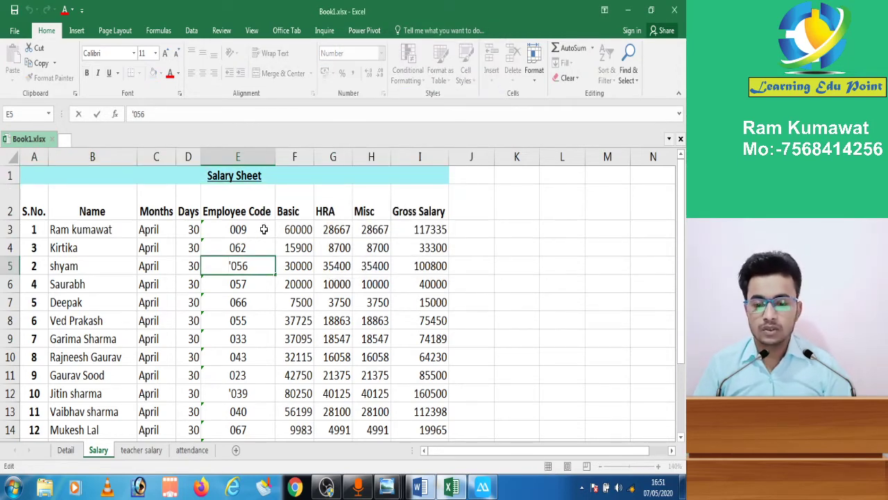
click(293, 199)
drag(292, 199, 406, 207)
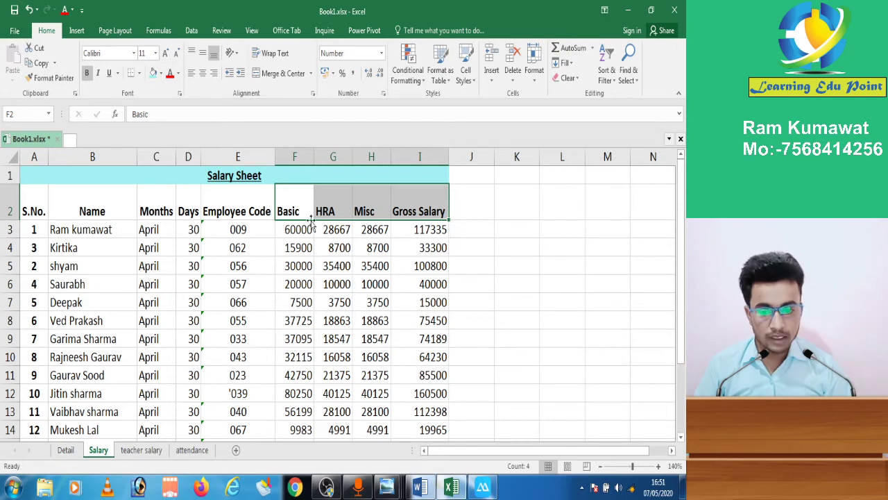
click(284, 202)
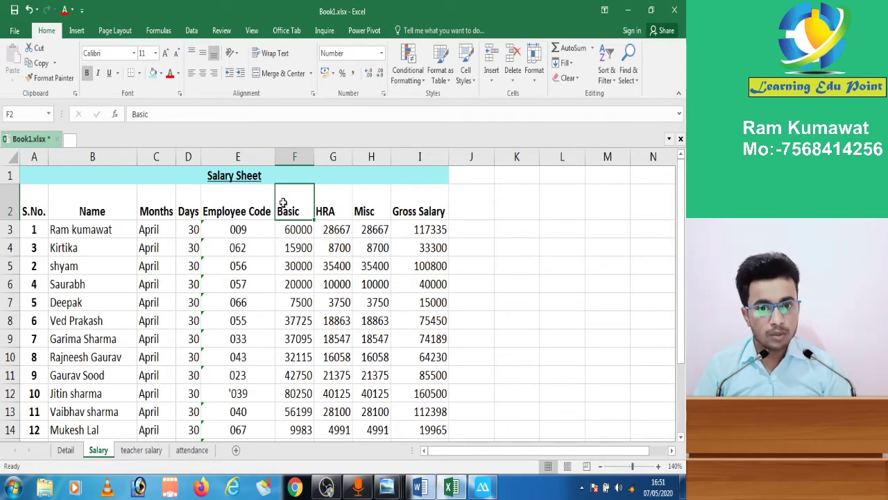
drag(284, 202, 398, 198)
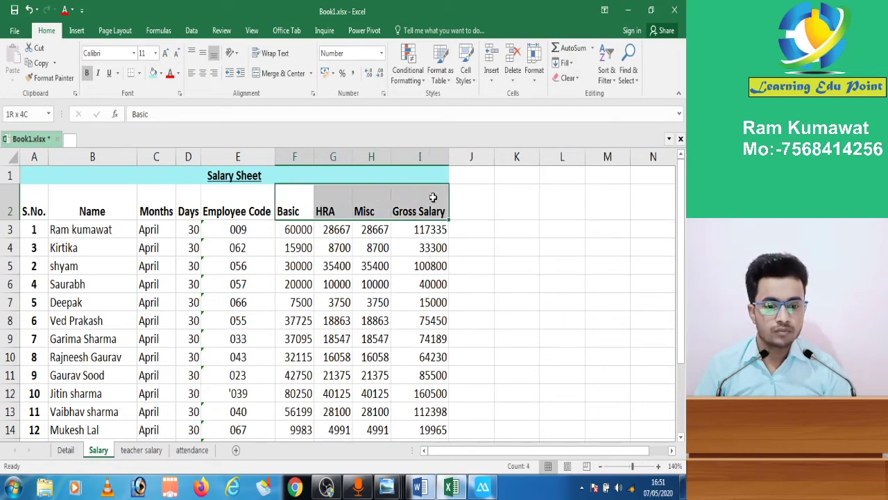
click(283, 208)
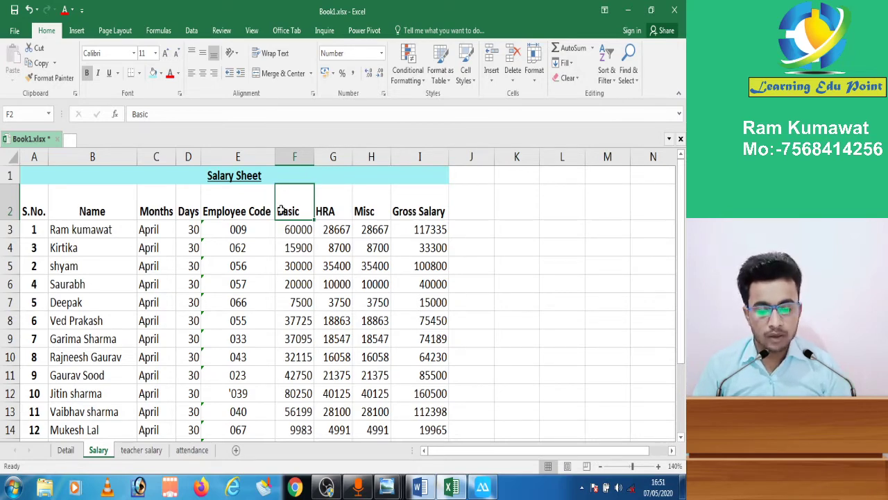
mouse_move(397, 489)
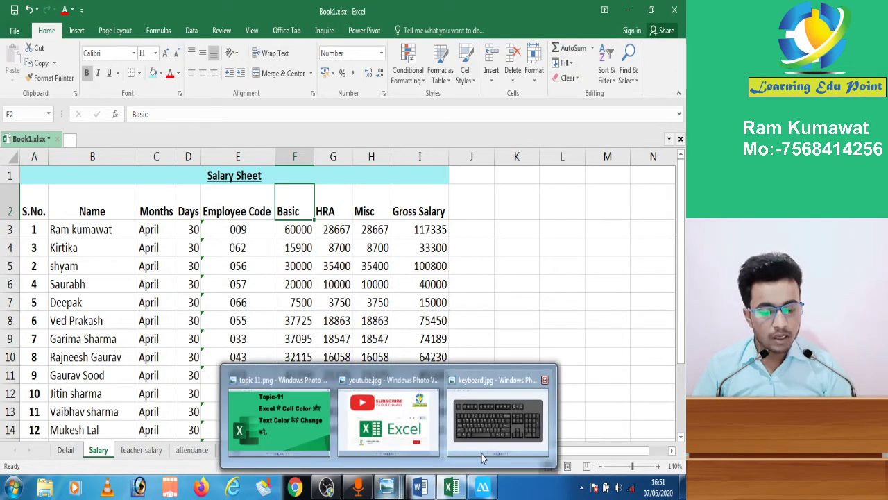
click(497, 420)
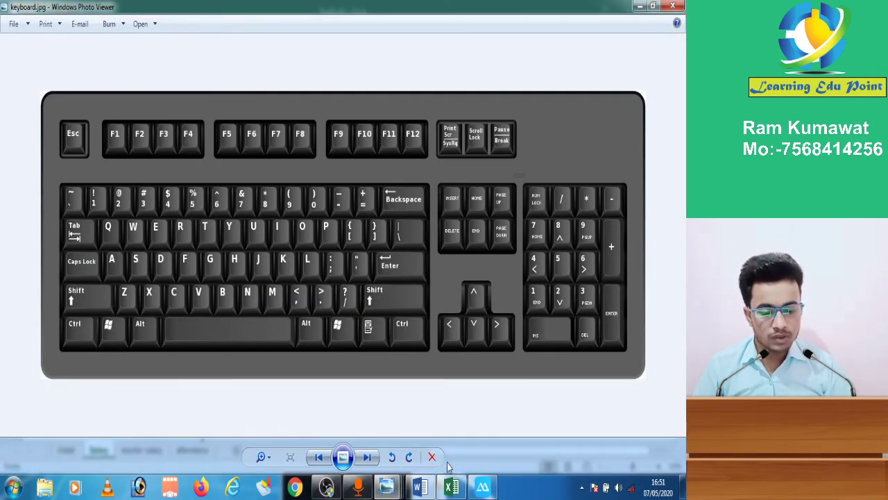
mouse_move(391, 488)
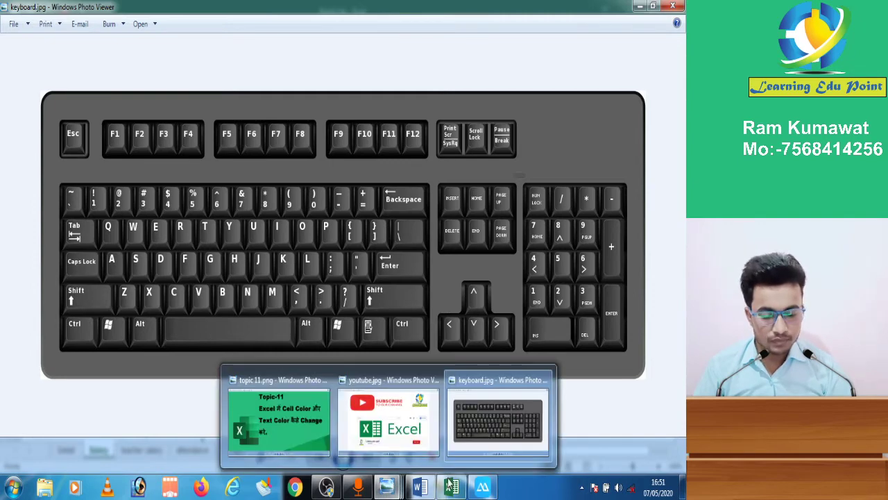
click(389, 420)
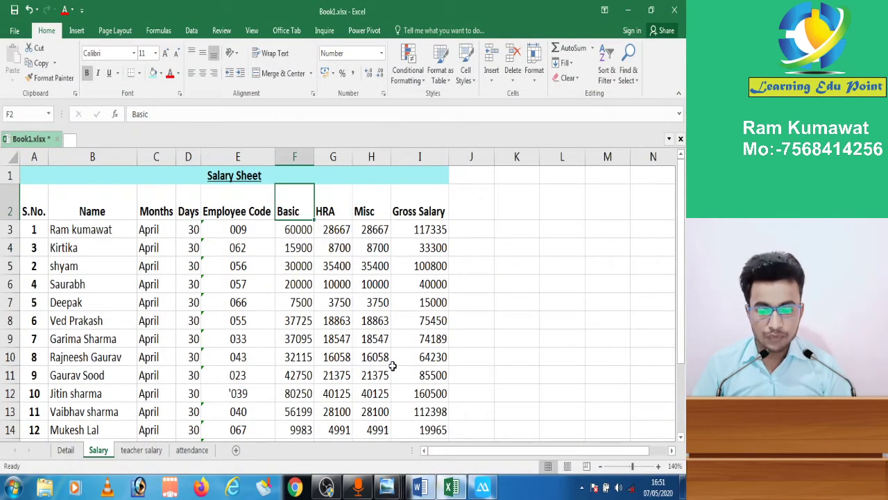
Fill the Basic, HRA, Misc and Gross Salary headers (F2:I2) with a pale blue theme swatch
key(shift+Right)
key(shift+Right)
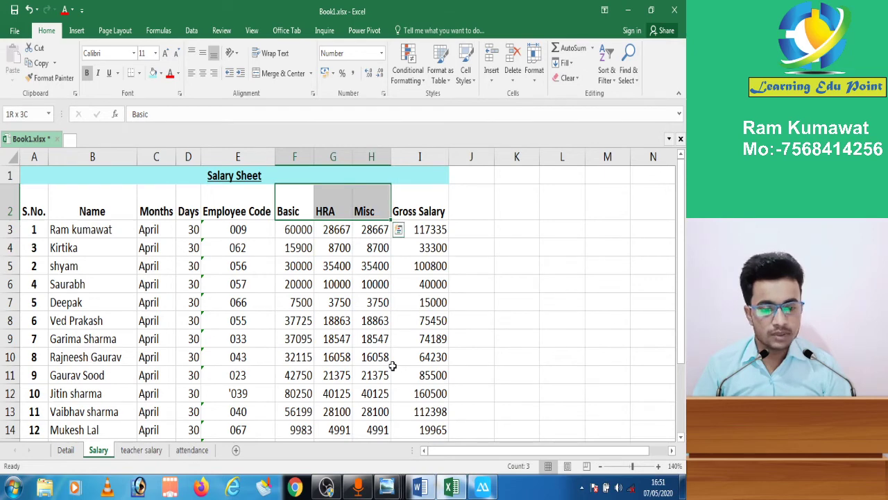
key(shift+Right)
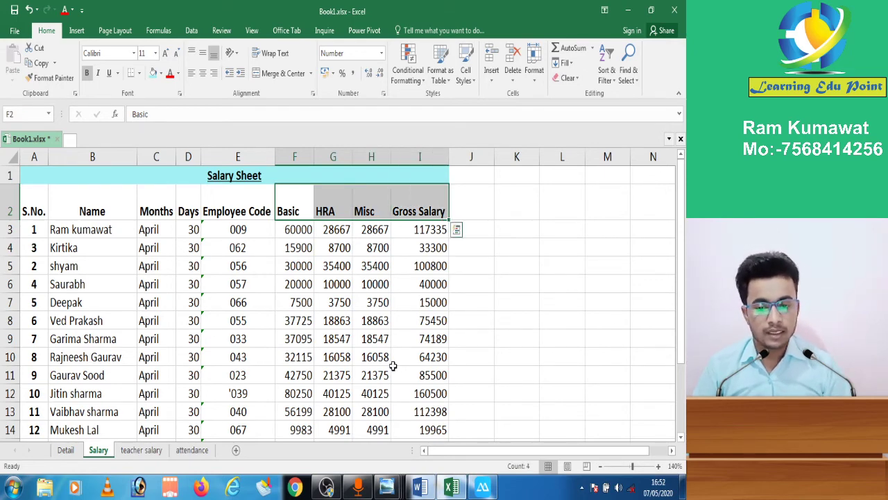
click(161, 73)
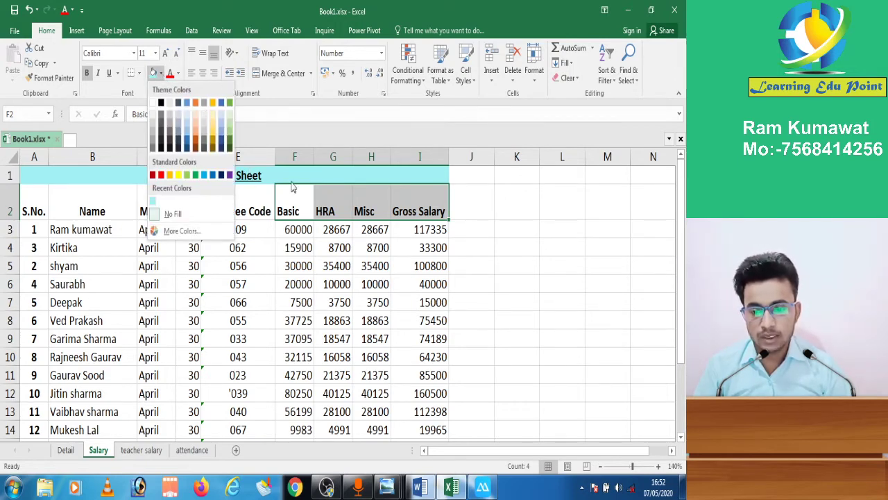
click(224, 120)
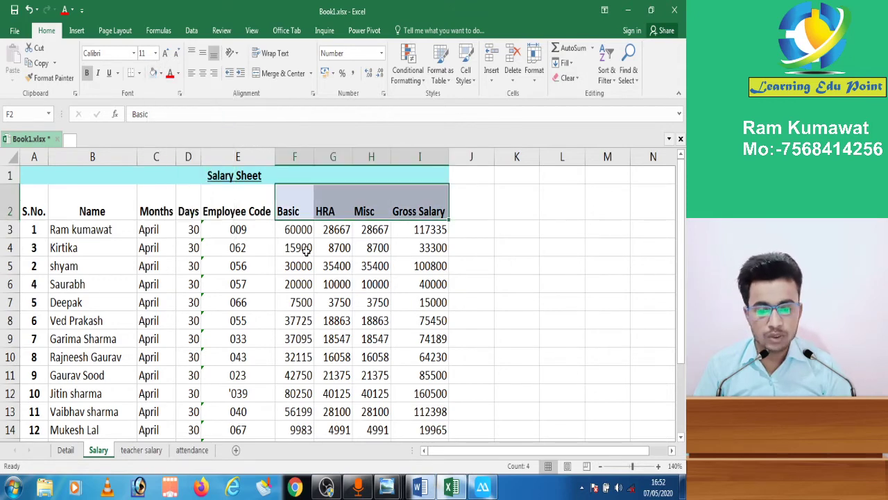
click(305, 249)
click(232, 201)
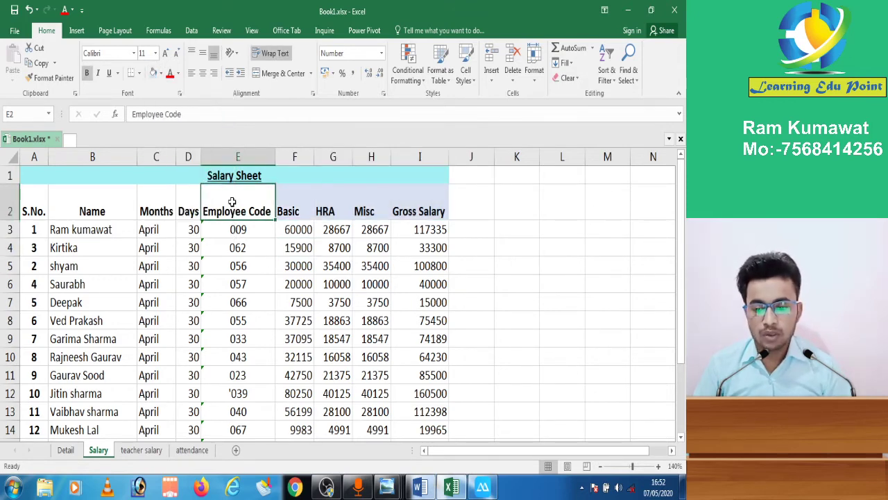
Fill the Employee Code header light green and the Months and Days headers light gold
click(160, 73)
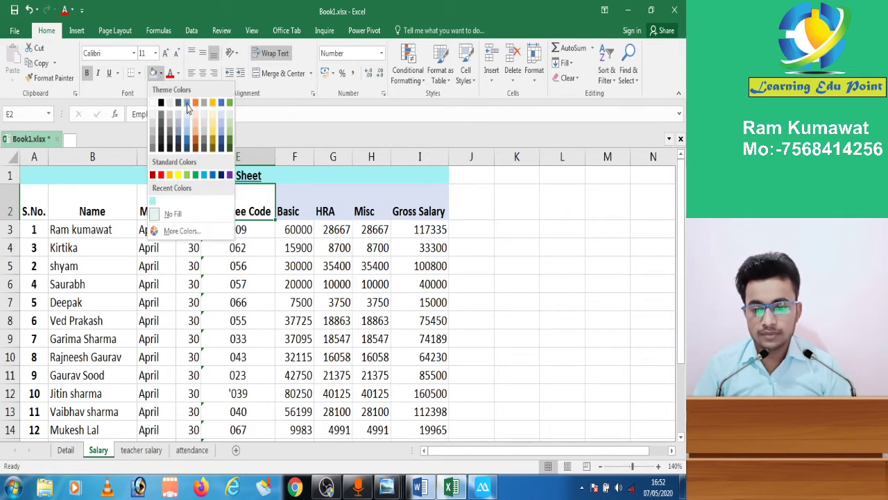
click(230, 125)
drag(179, 199, 161, 196)
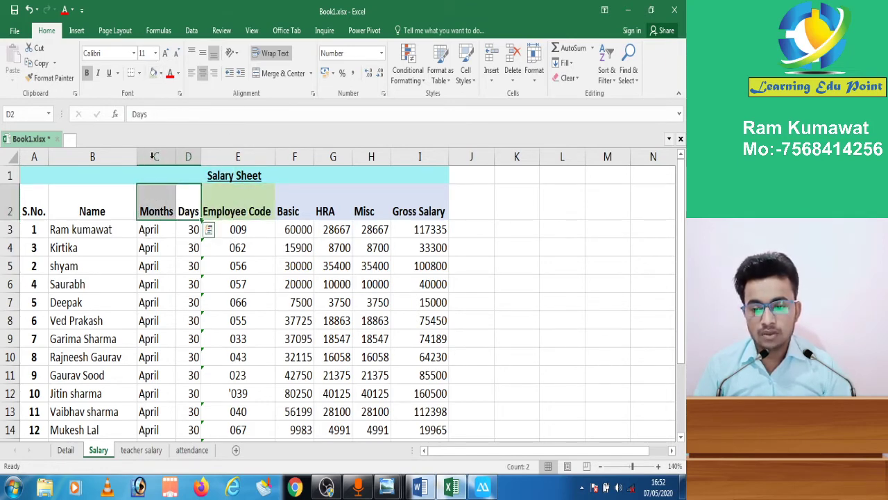
click(162, 73)
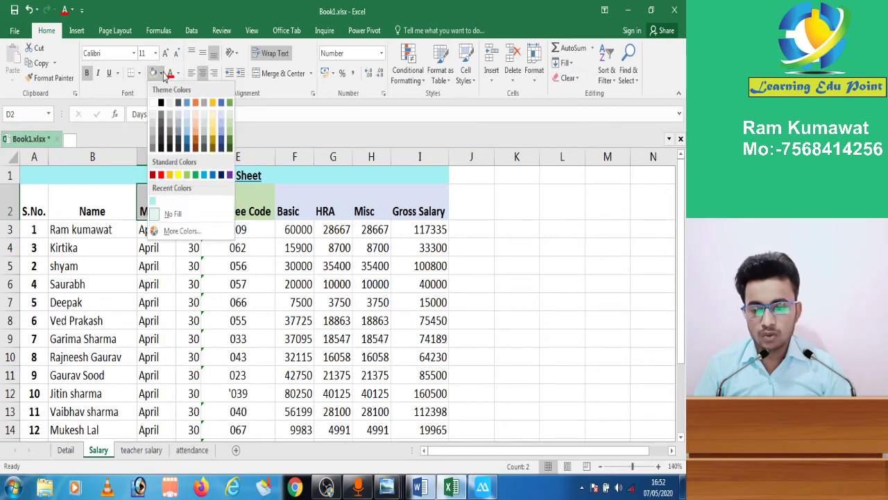
click(213, 120)
Fill the Name header grey and the S.No. header light grey
click(102, 201)
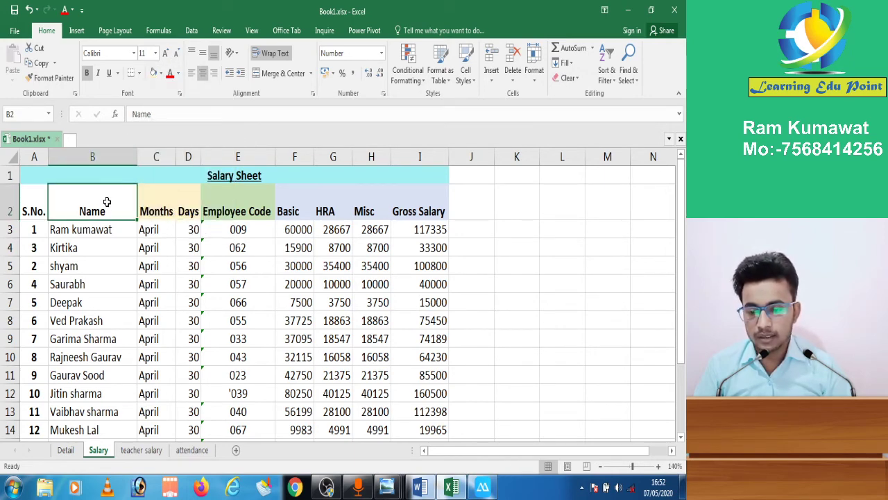
click(164, 77)
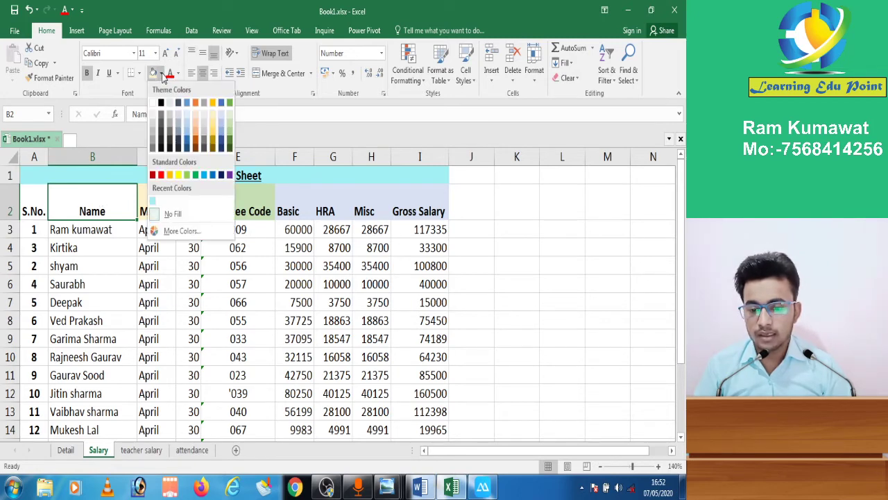
click(175, 123)
click(32, 198)
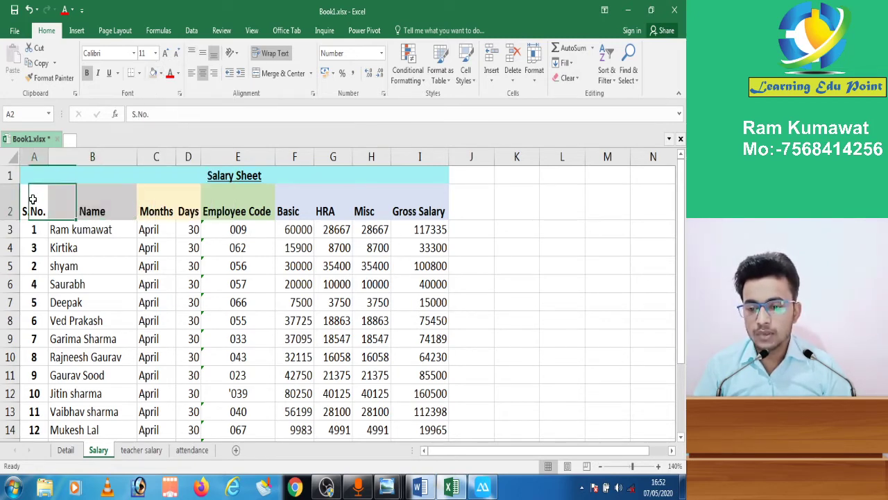
click(162, 73)
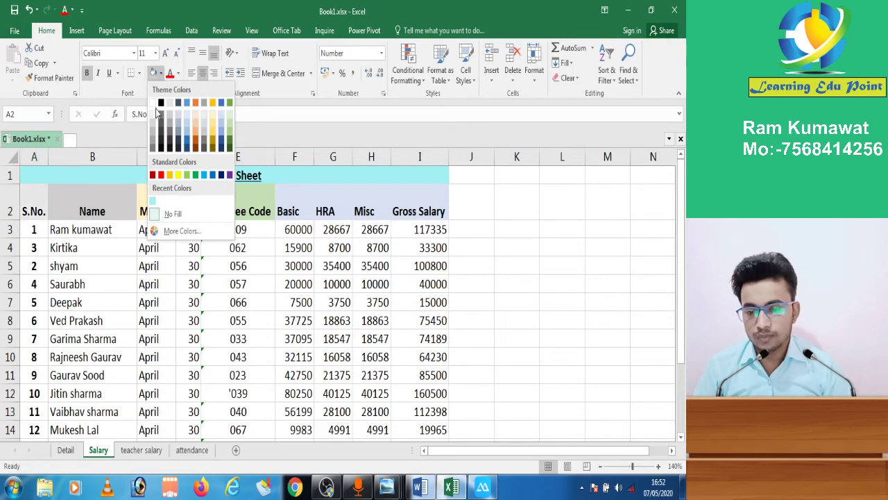
click(156, 119)
click(77, 355)
key(Up)
key(Up)
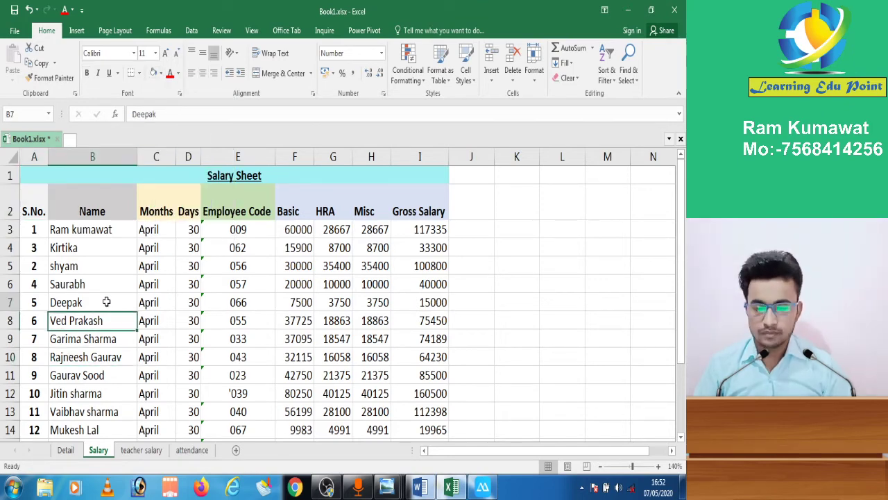
key(Up)
key(Right)
key(Right)
key(Right)
key(Right)
key(Up)
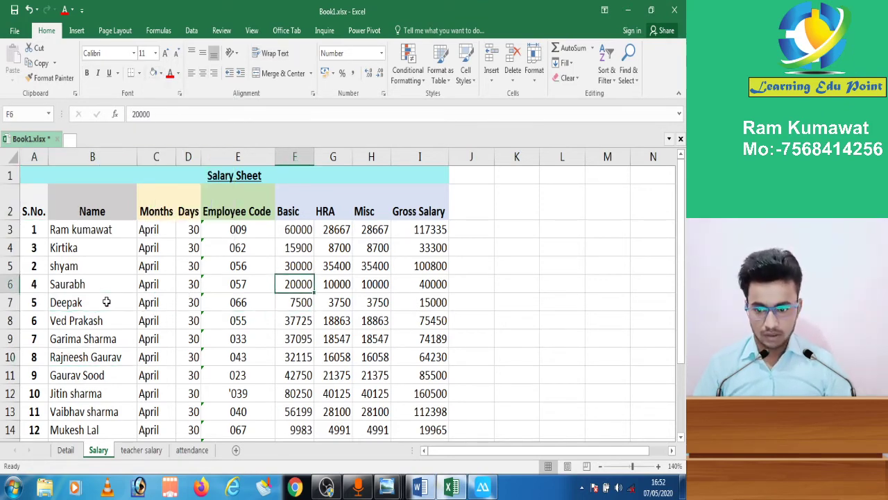
key(Up)
key(Up)
key(Up)
key(Up)
key(Up)
key(Down)
key(Down)
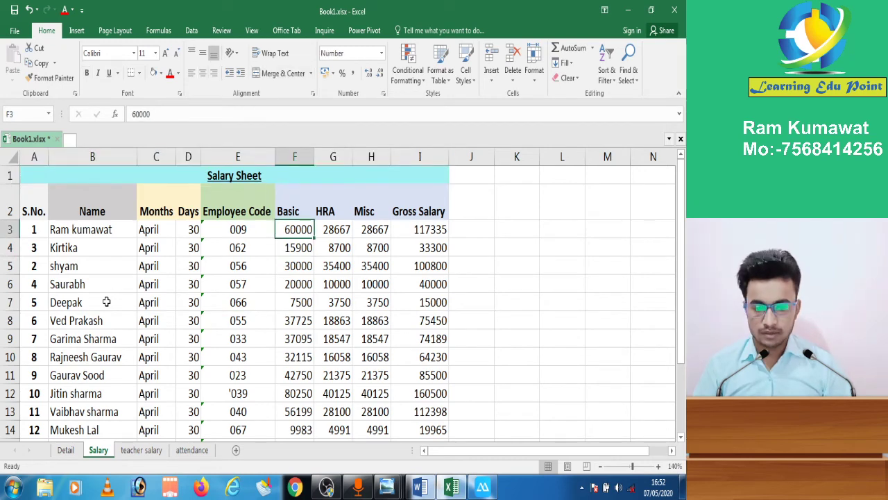
key(Down)
key(Down)
key(Down)
key(Down)
key(Down)
key(Down)
key(Down)
key(Up)
key(Up)
key(Up)
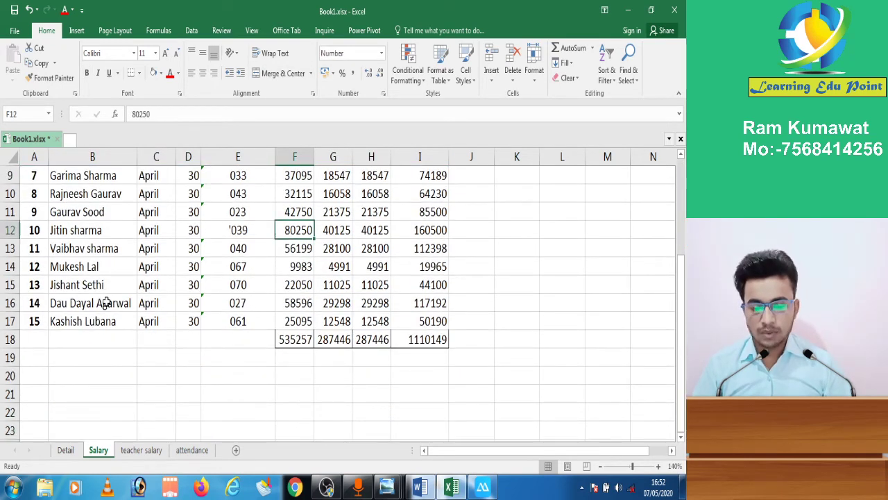
key(Down)
key(Down)
key(Up)
key(ctrl+Home)
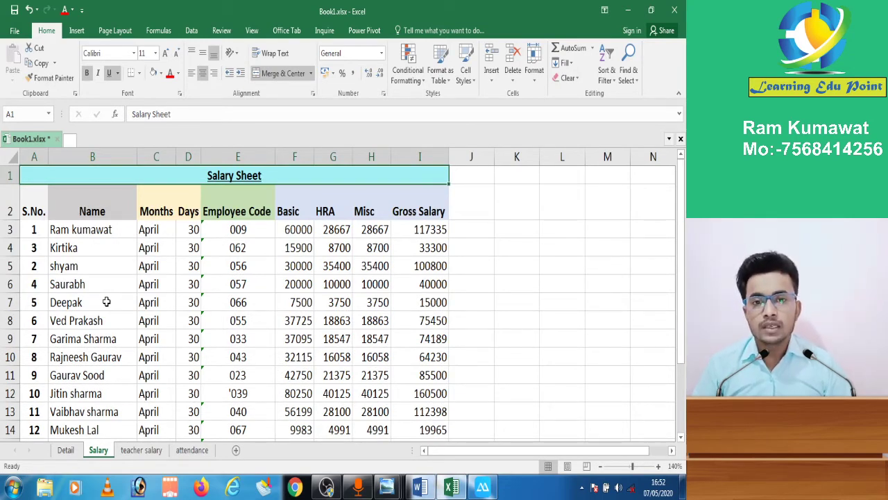
key(Down)
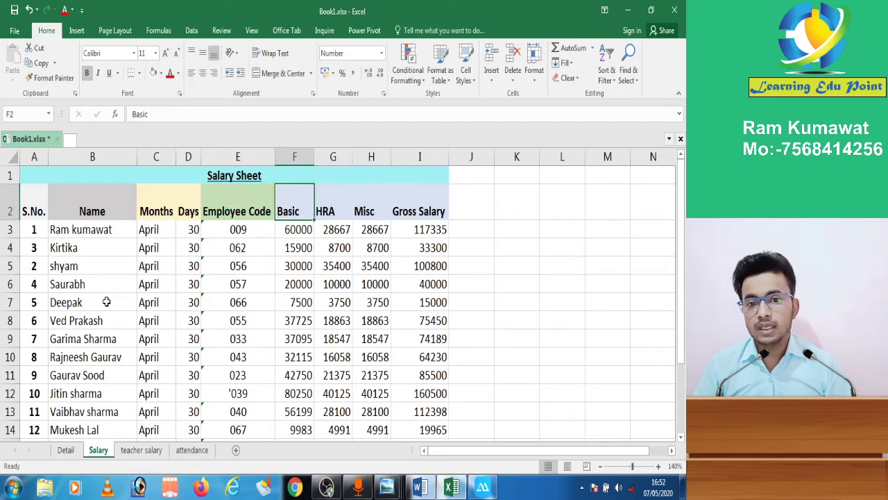
key(Down)
key(Down)
key(Down)
key(Left)
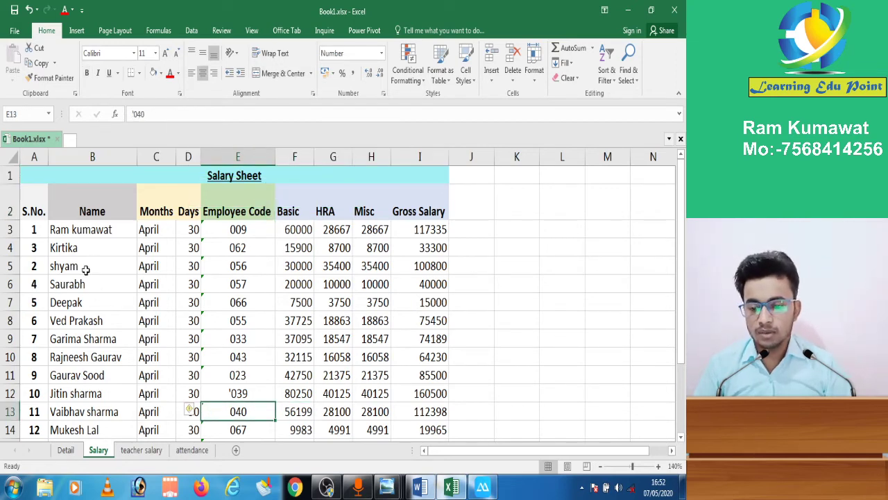
Select the row 4 serial number and name, then the name cells in rows 5, 7 and 8
click(83, 266)
double_click(93, 264)
double_click(93, 264)
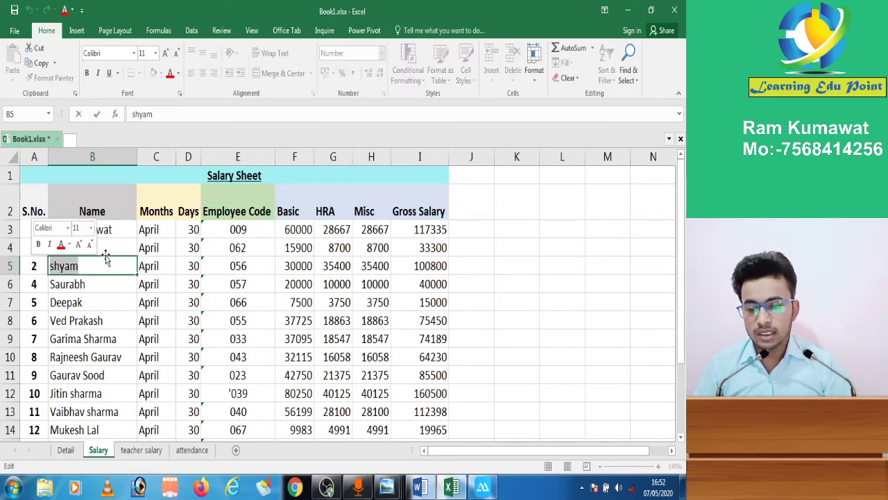
drag(113, 251, 37, 250)
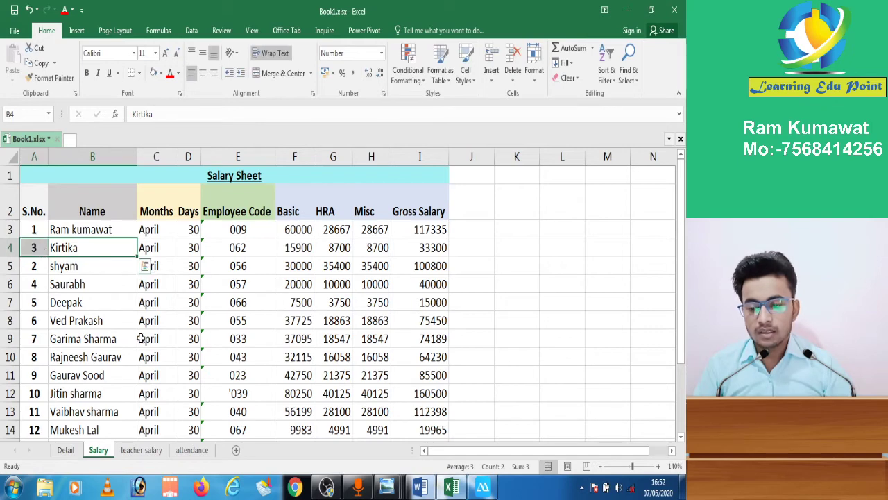
click(111, 315)
key(Up)
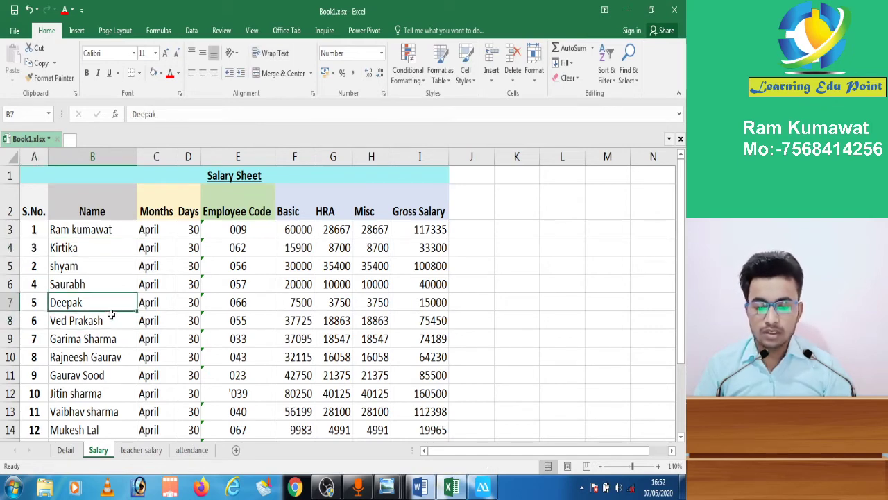
click(111, 315)
key(Up)
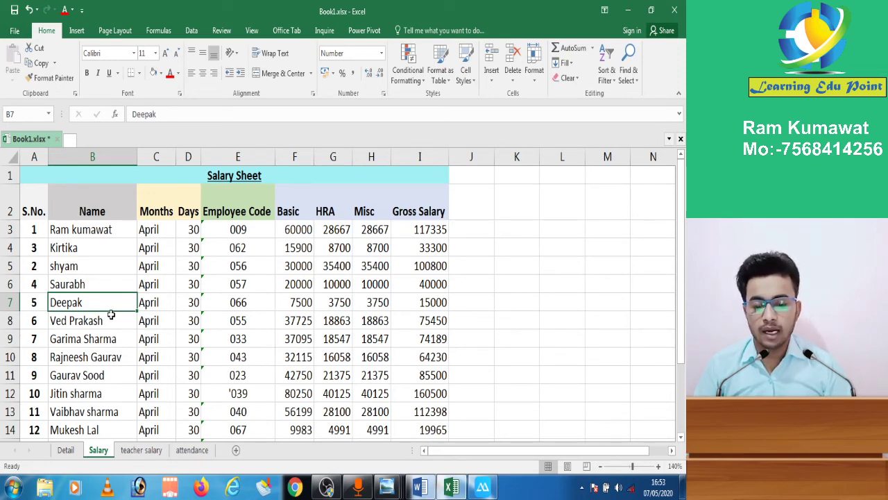
Select row 12 from the Name cell B12 across to Gross Salary
click(74, 392)
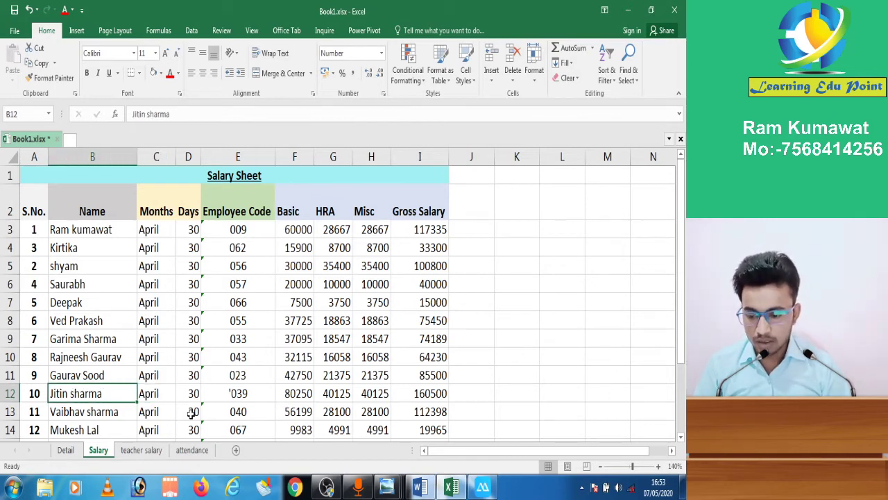
key(shift+Right)
key(shift+Right)
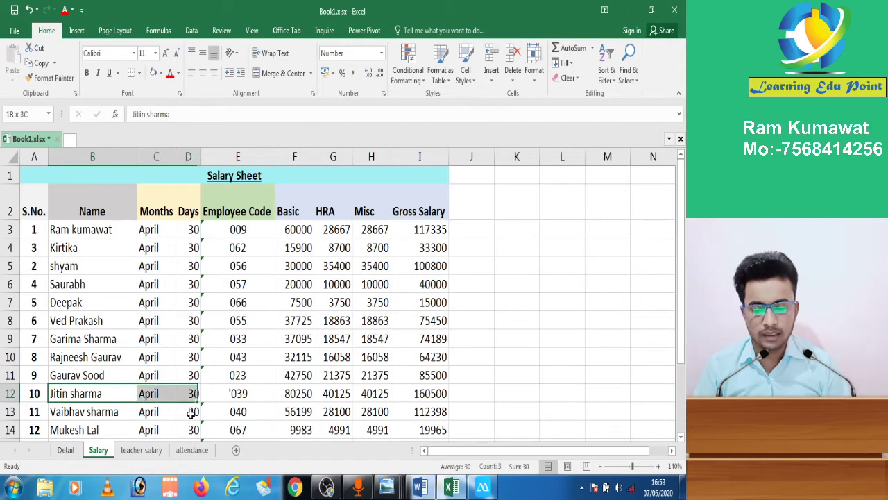
key(shift+Right)
key(shift+Right)
key(shift+Right)
key(shift+Right)
key(shift+Right)
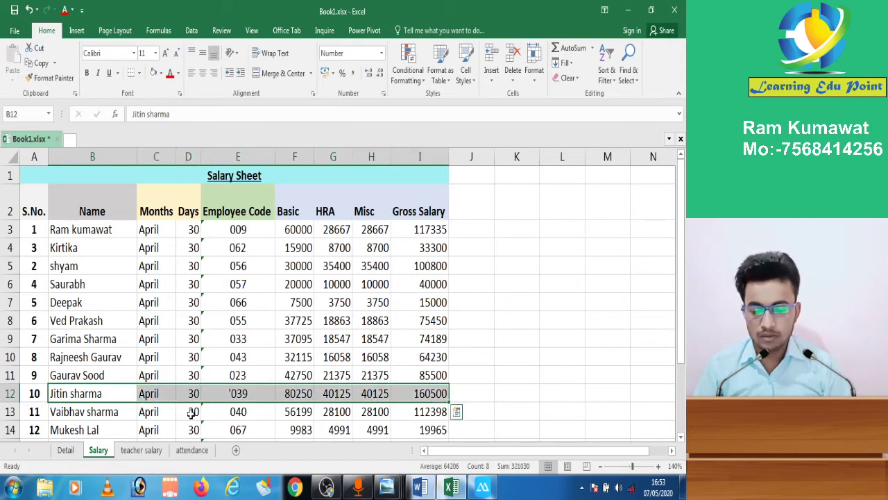
Select A12:I12 and set its font colour to standard Red
key(Home)
key(shift+Right)
key(shift+Right)
key(shift+Right)
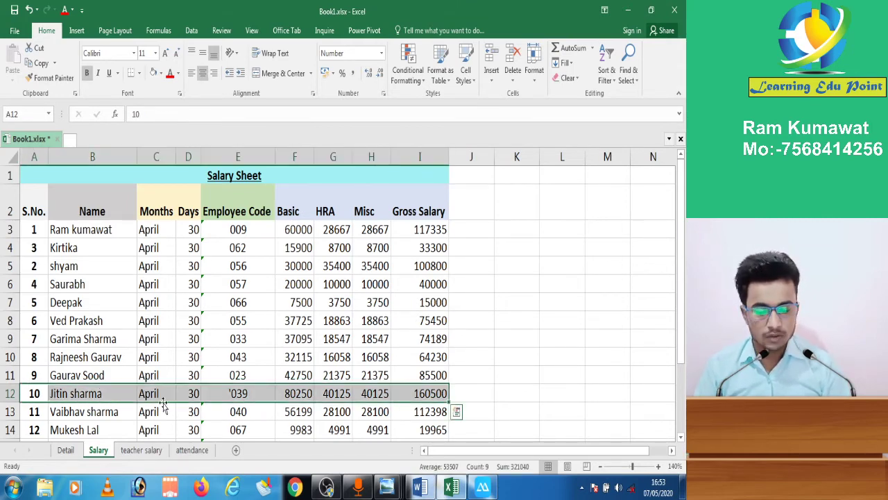
key(Home)
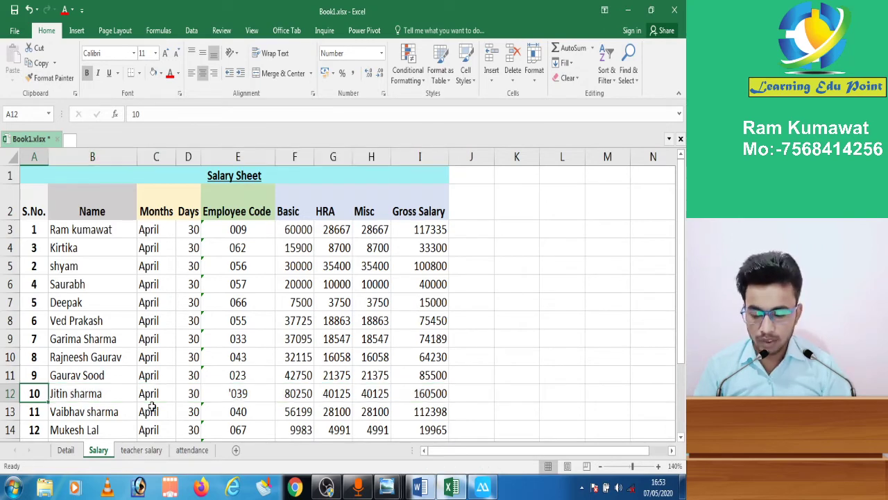
key(ctrl+shift+Right)
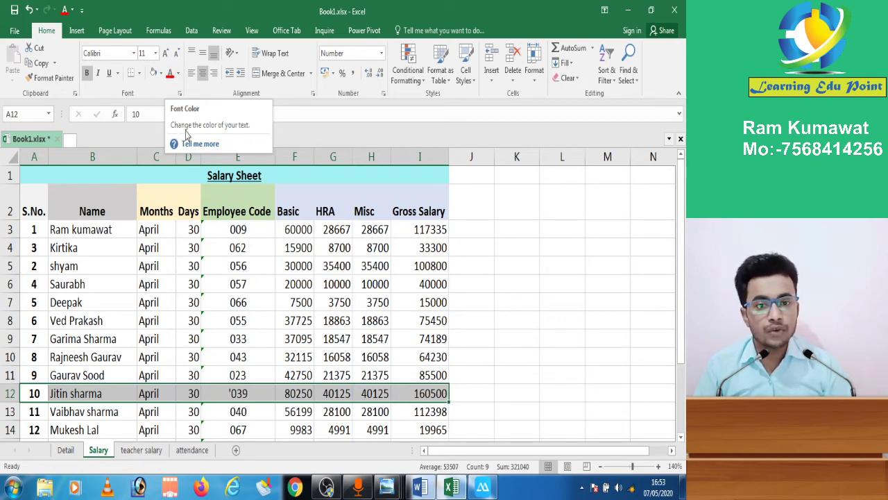
click(179, 73)
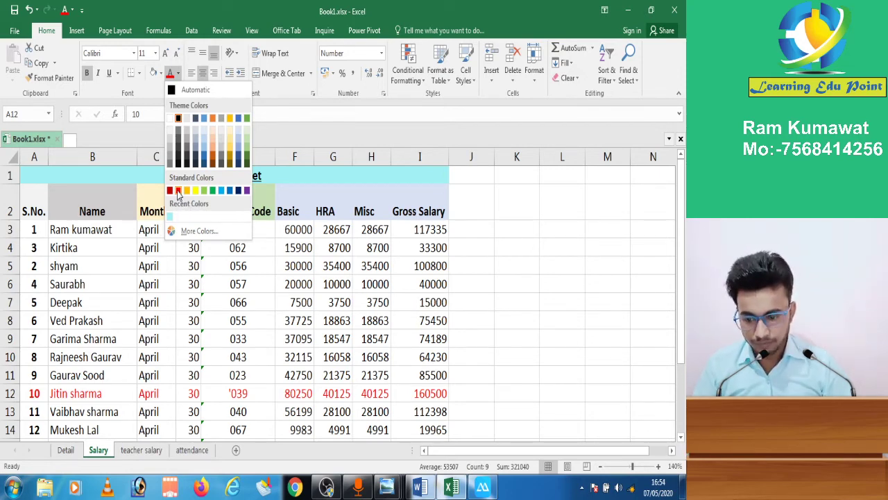
click(178, 191)
key(Up)
key(Up)
key(Up)
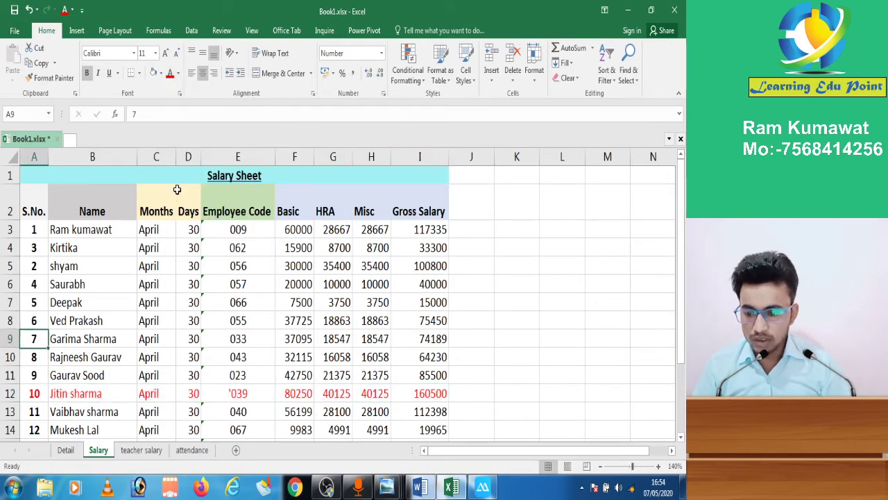
key(Up)
key(Up)
key(ctrl+shift+Right)
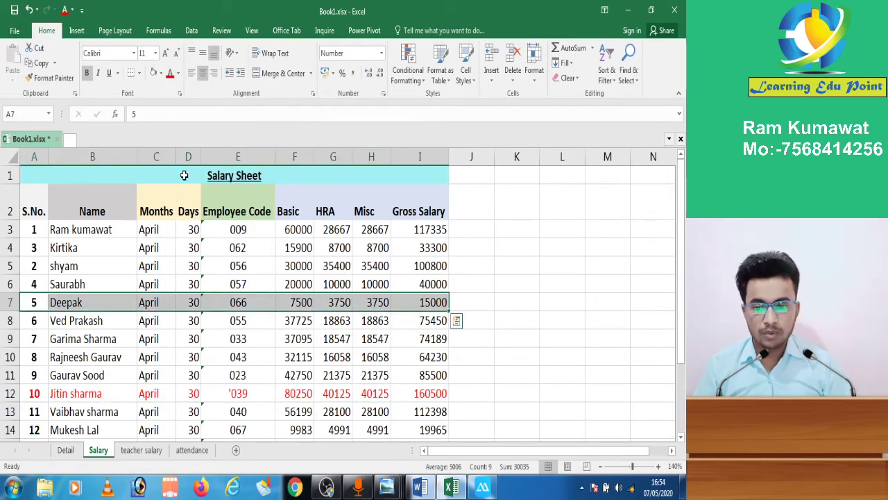
click(168, 76)
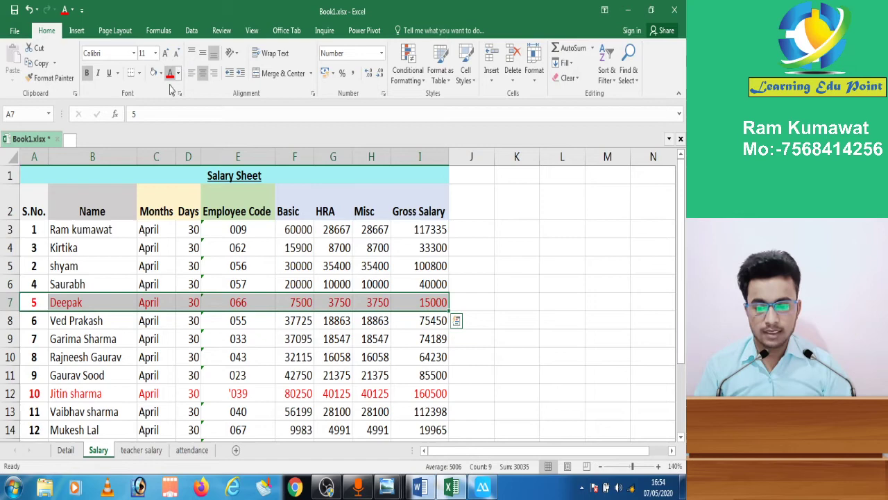
click(200, 290)
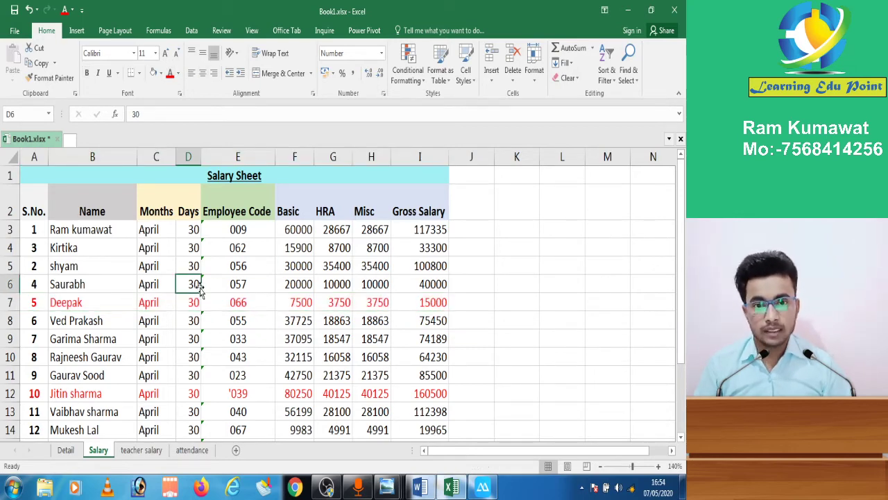
key(Up)
key(Up)
key(Up)
key(Up)
key(Right)
key(Right)
key(Right)
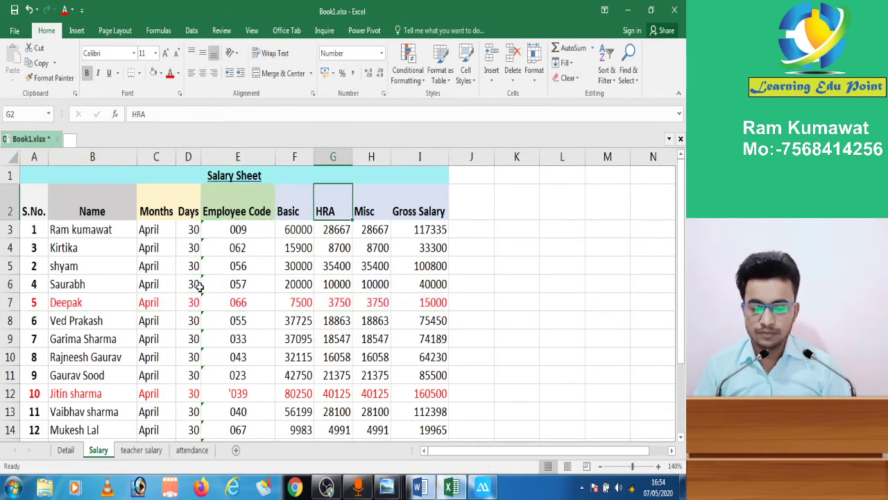
key(Right)
key(Right)
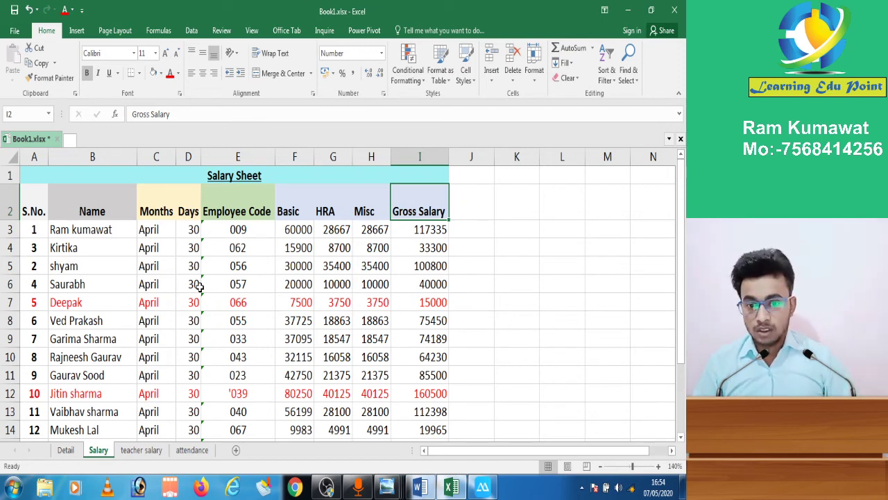
click(219, 215)
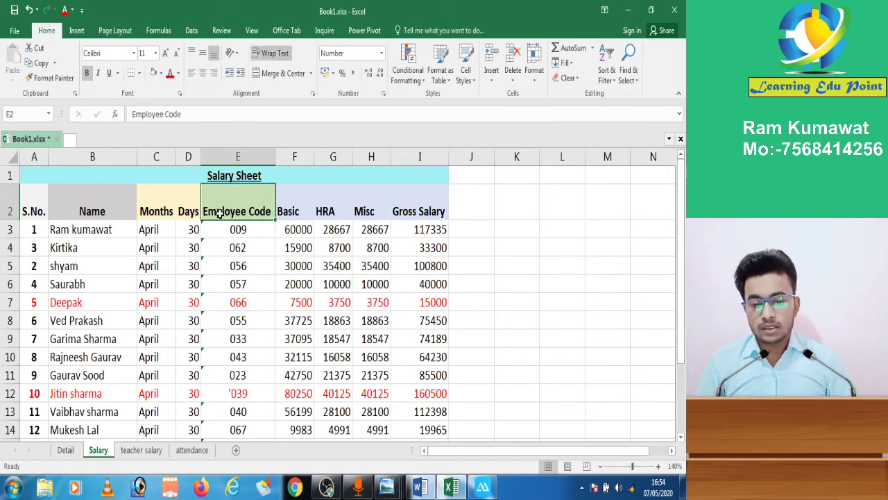
key(Right)
key(Up)
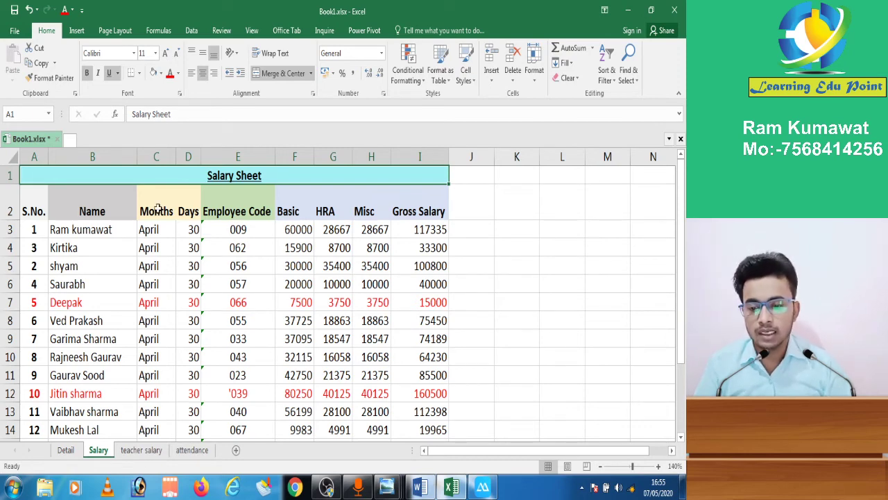
click(106, 200)
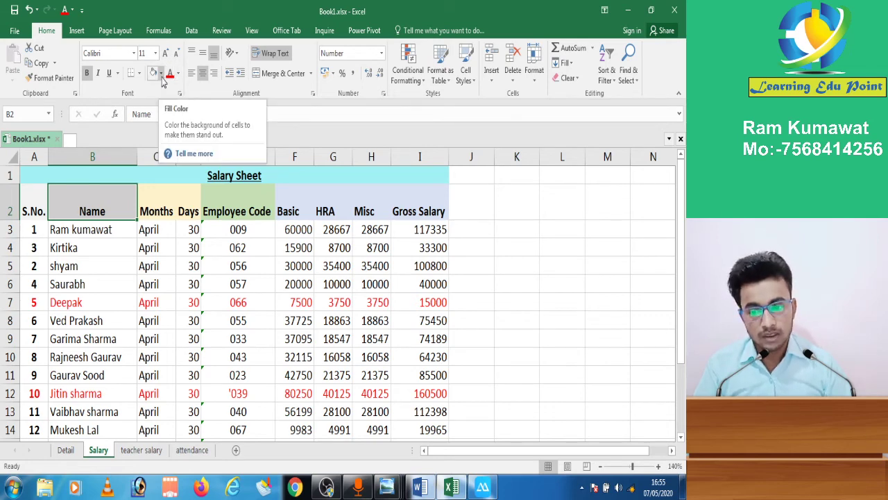
Set the Name header's fill to No Fill
click(161, 74)
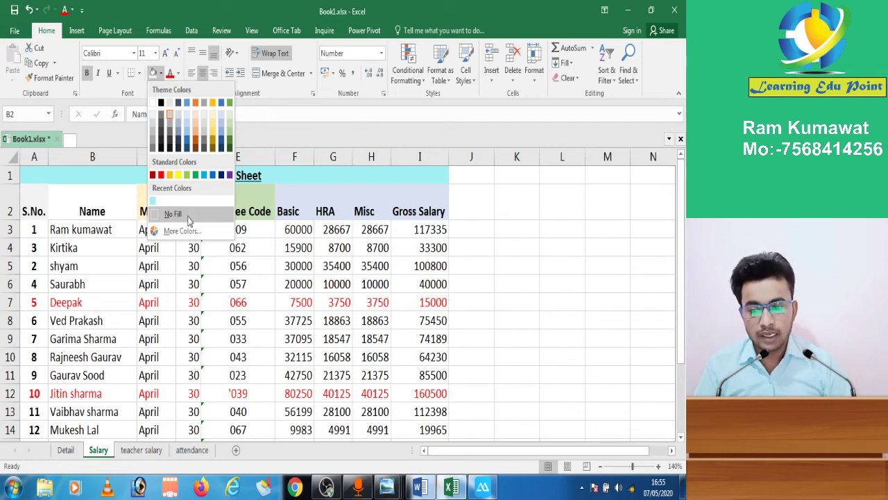
click(189, 219)
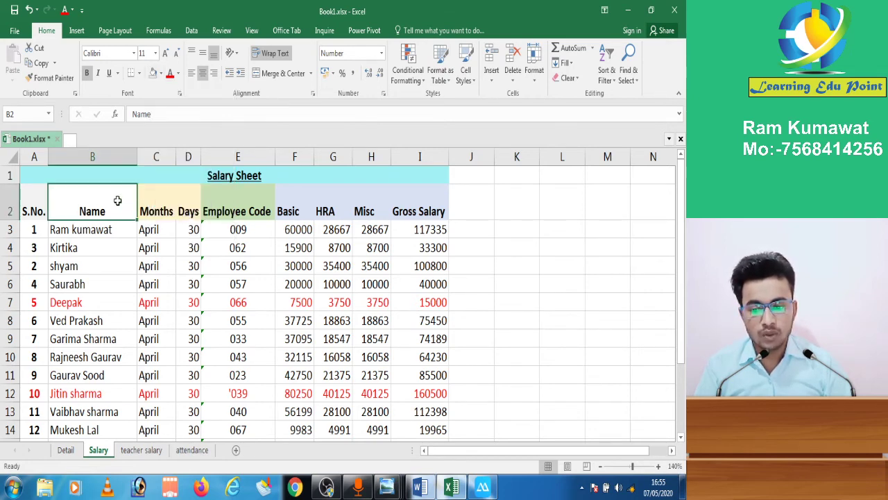
click(85, 267)
click(86, 205)
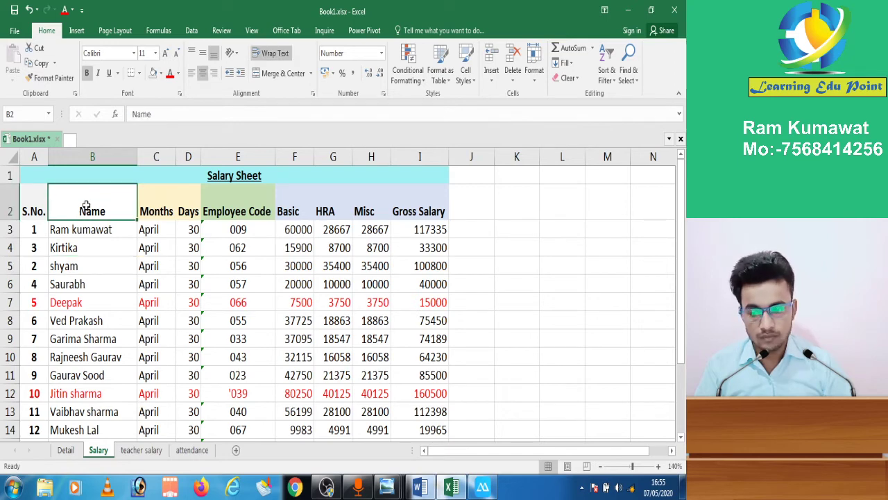
Give the Months header in C2 a light gold fill
click(164, 196)
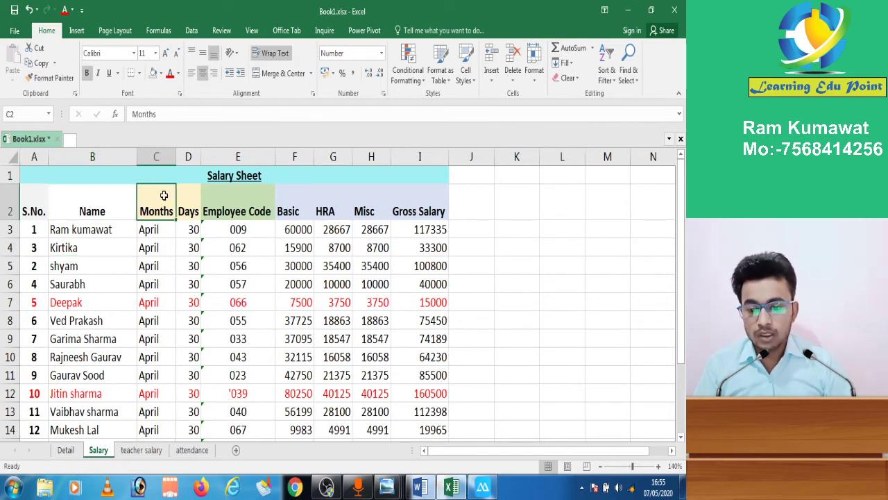
click(161, 73)
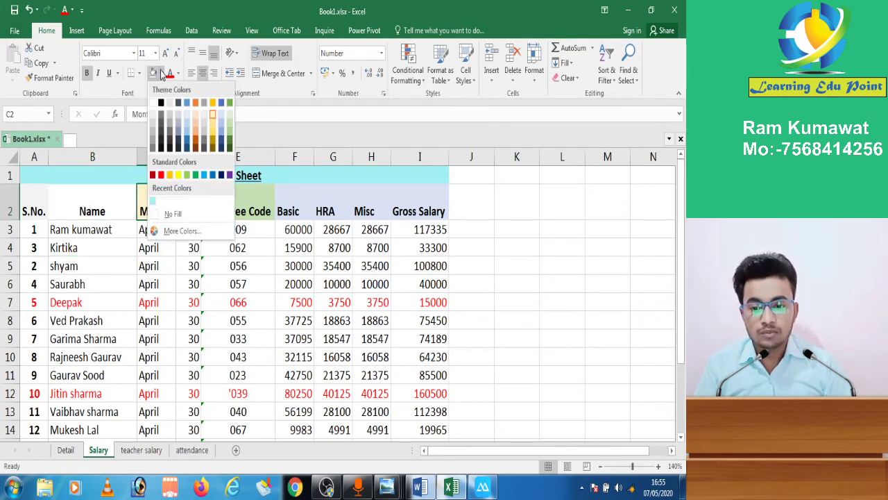
click(212, 114)
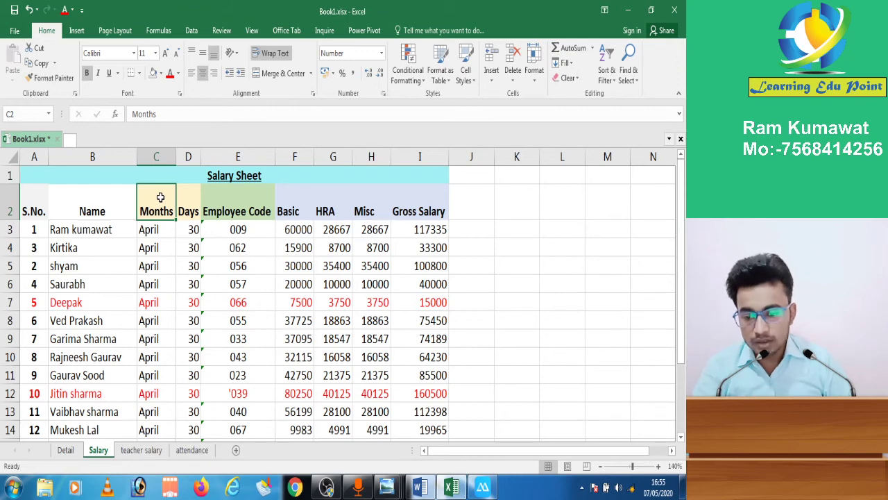
click(160, 259)
click(153, 248)
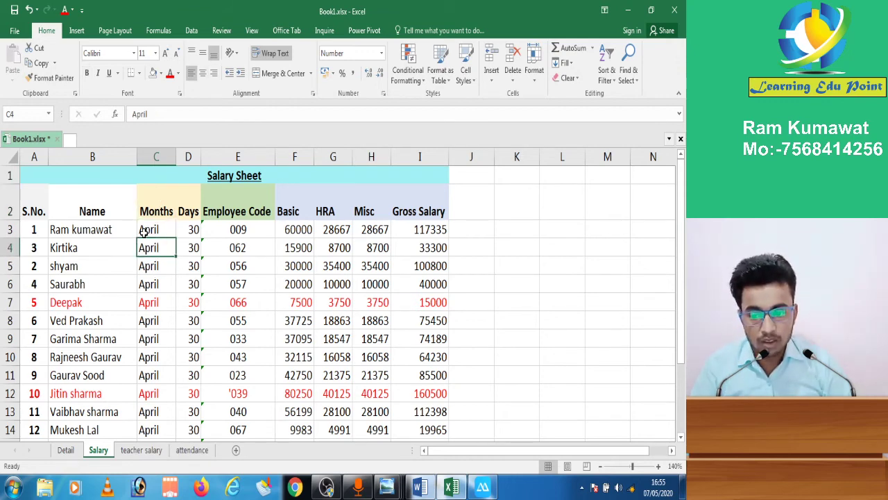
Fill B4:C5, the names and months of rows 4–5, with white
click(103, 244)
drag(102, 244, 158, 270)
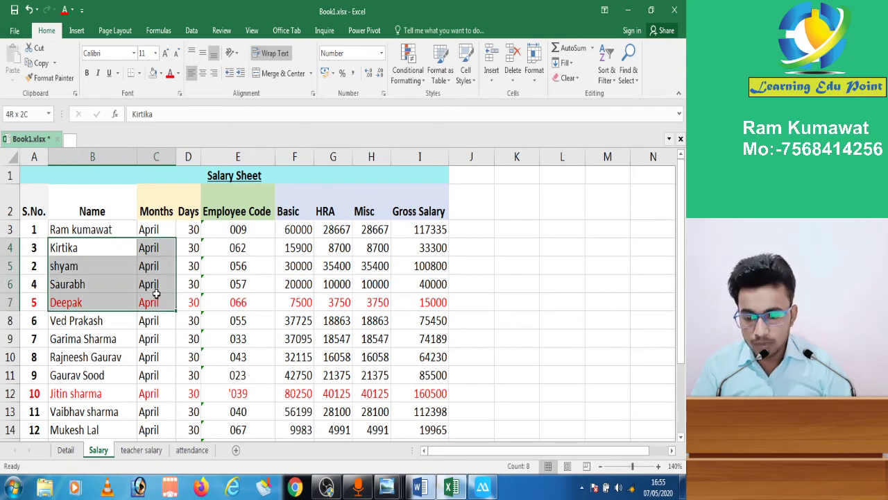
click(160, 74)
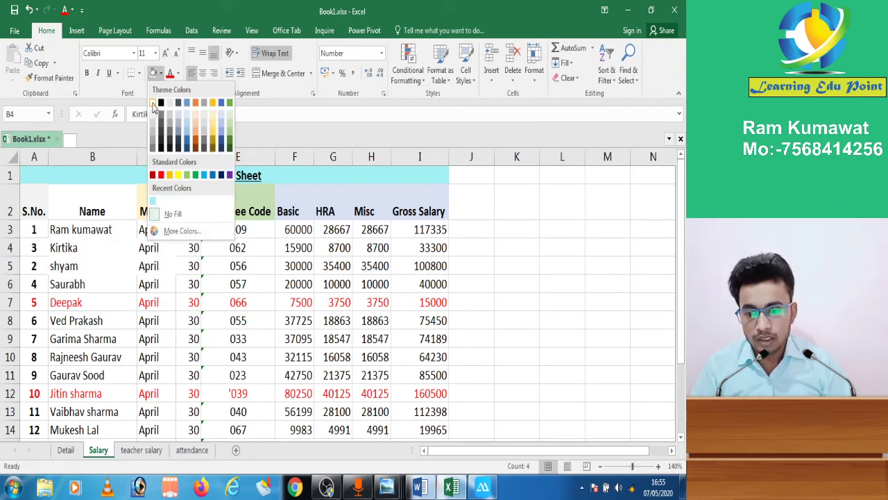
click(153, 104)
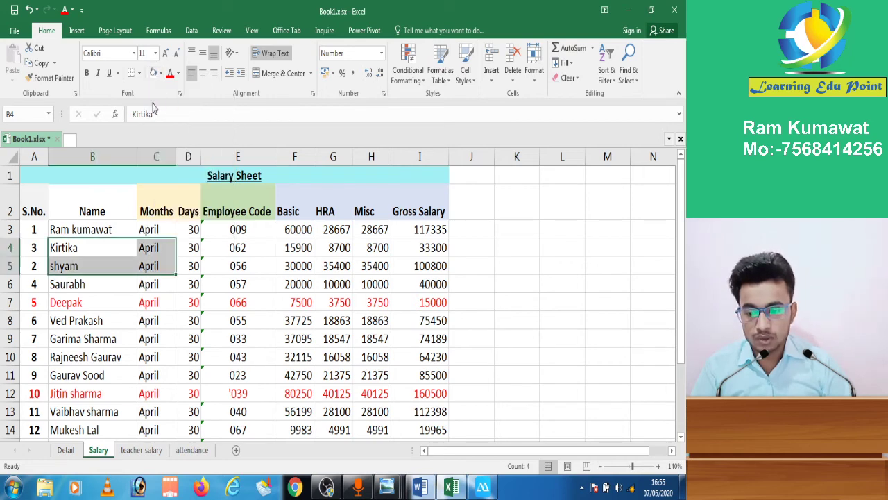
click(181, 320)
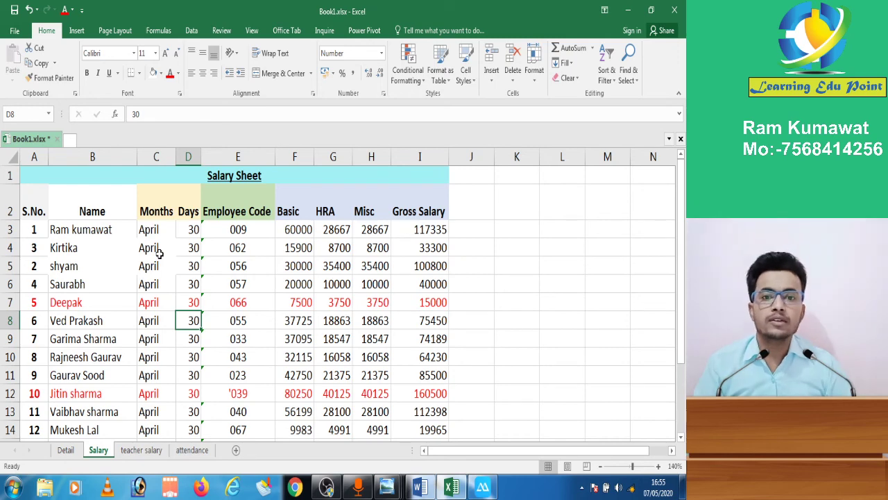
click(329, 307)
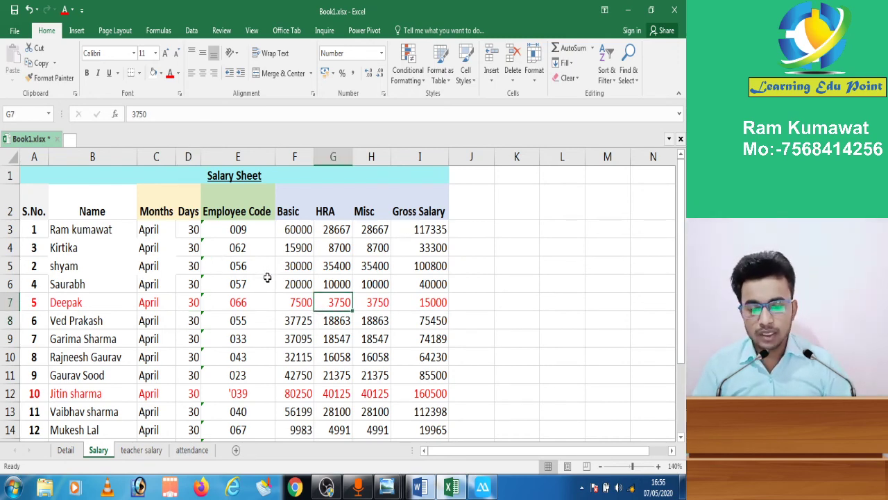
click(425, 302)
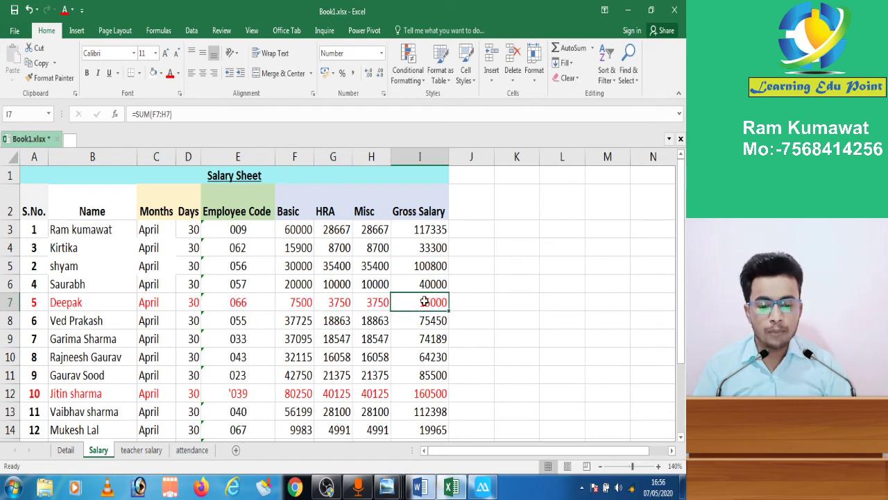
key(shift+Home)
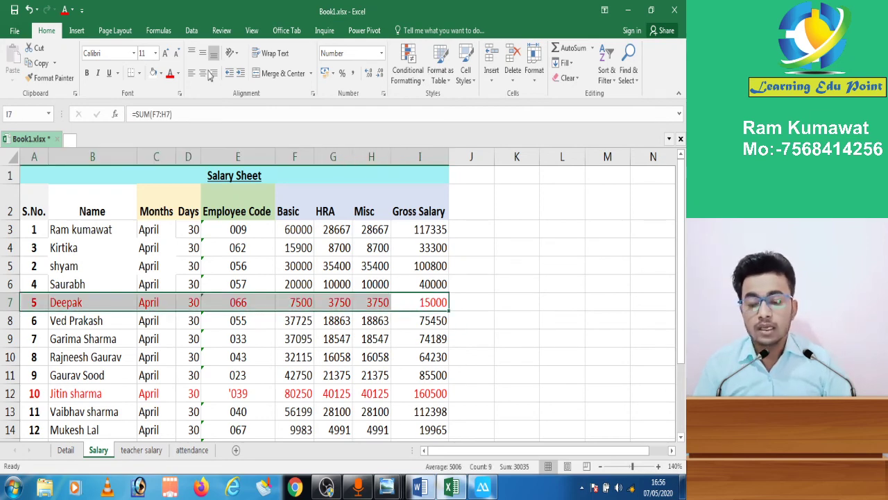
click(180, 74)
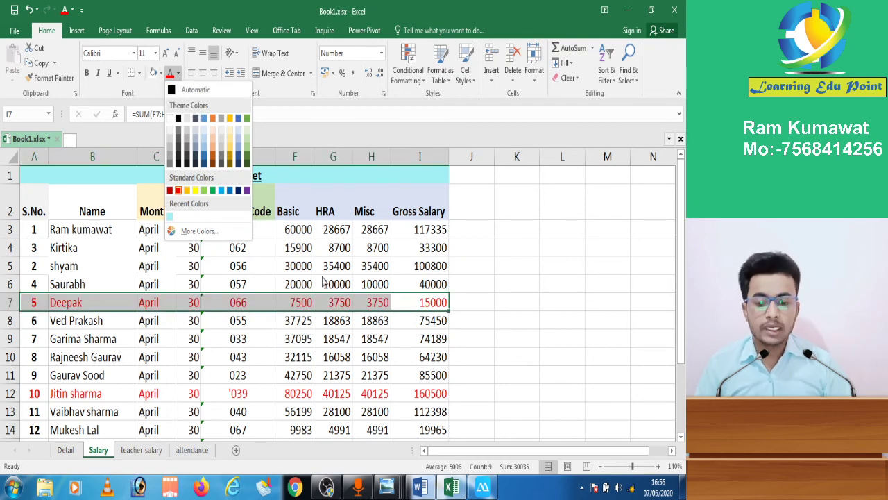
key(Escape)
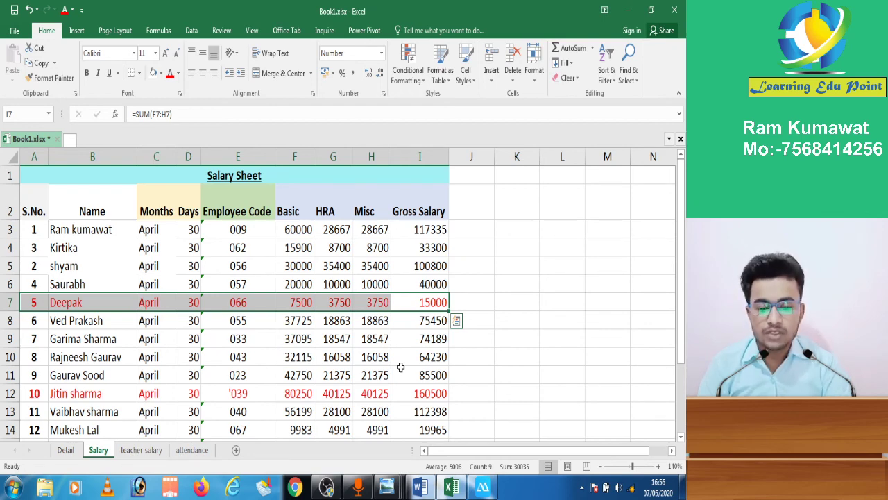
Bring the youtube.jpg 'Subscribe to our channel' image to the front in Windows Photo Viewer
click(404, 490)
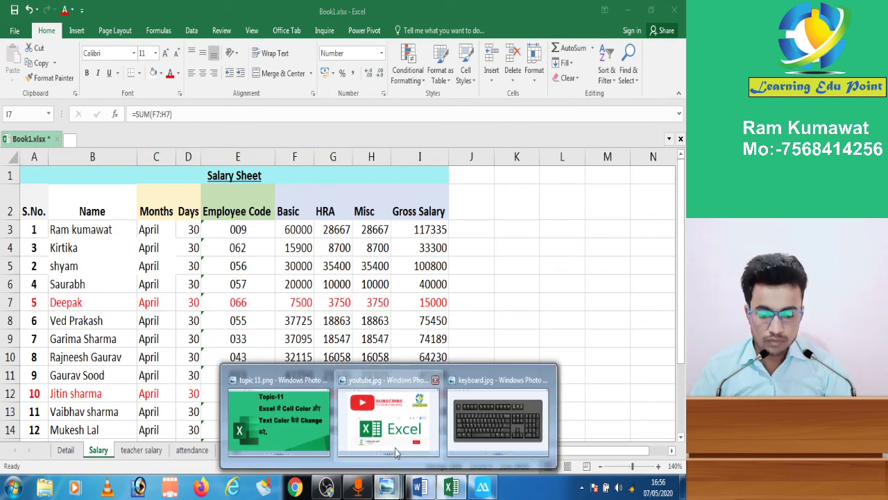
click(389, 423)
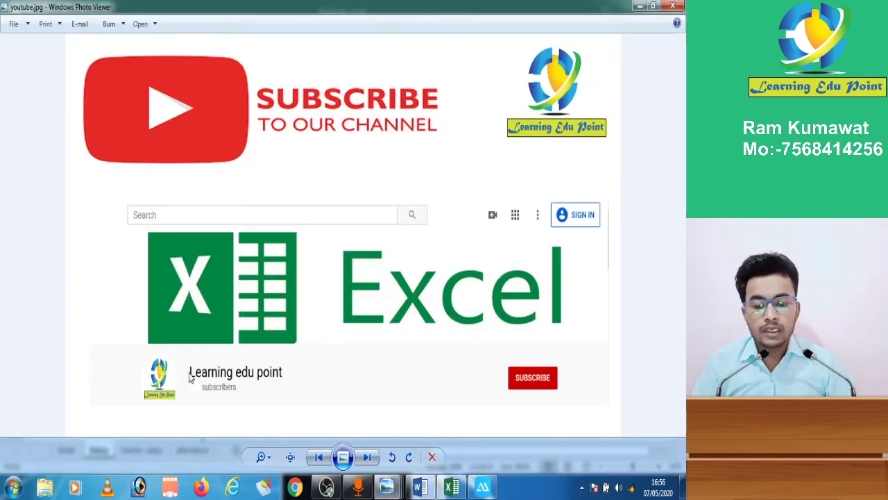